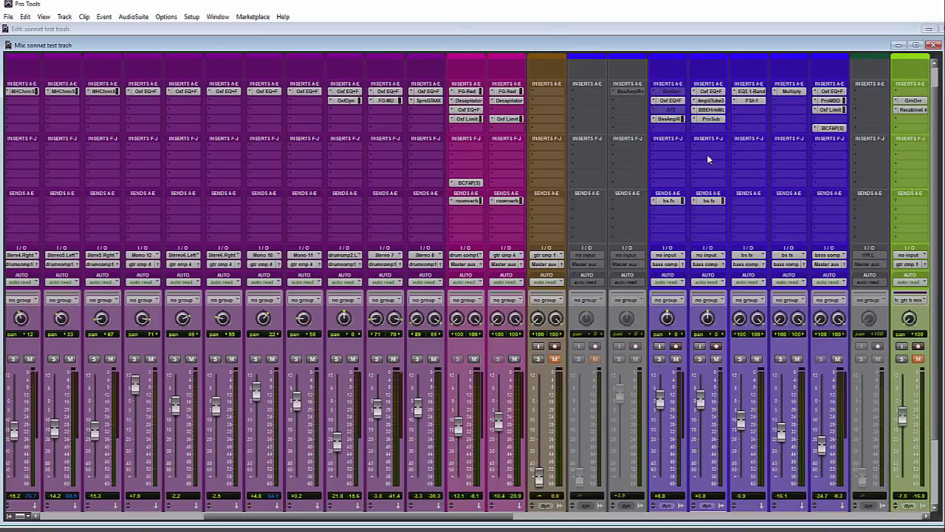
# - Preview the commit options on a plugin insert, then switch from the Mix window to the Edit window
pyautogui.rightClick(709, 109)
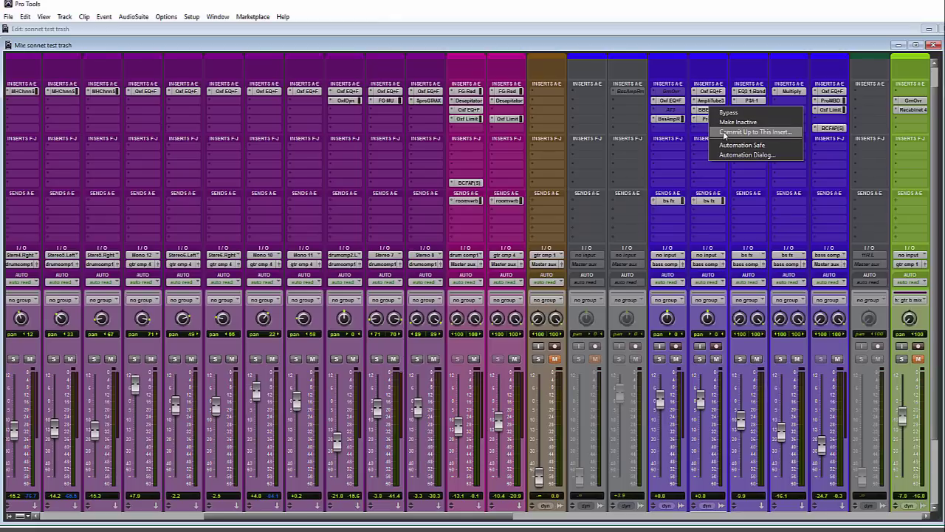
pyautogui.click(707, 69)
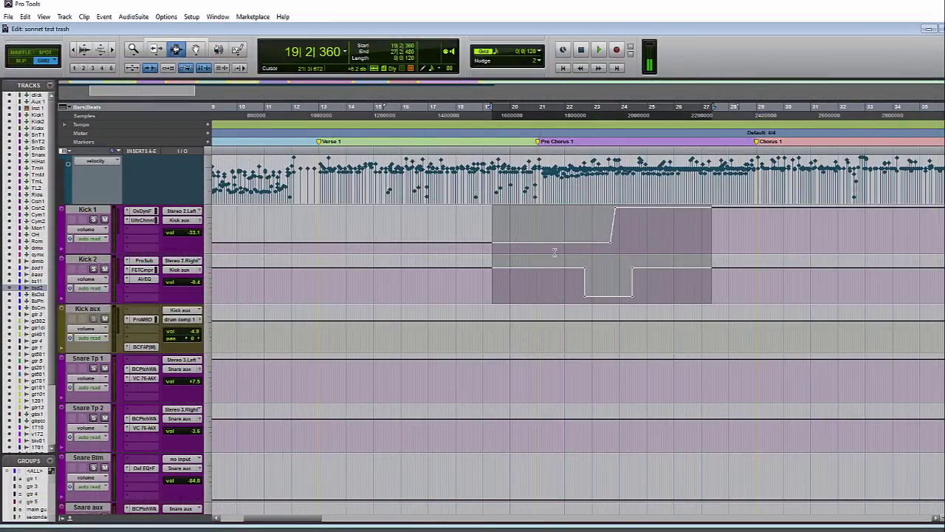
pyautogui.rightClick(553, 234)
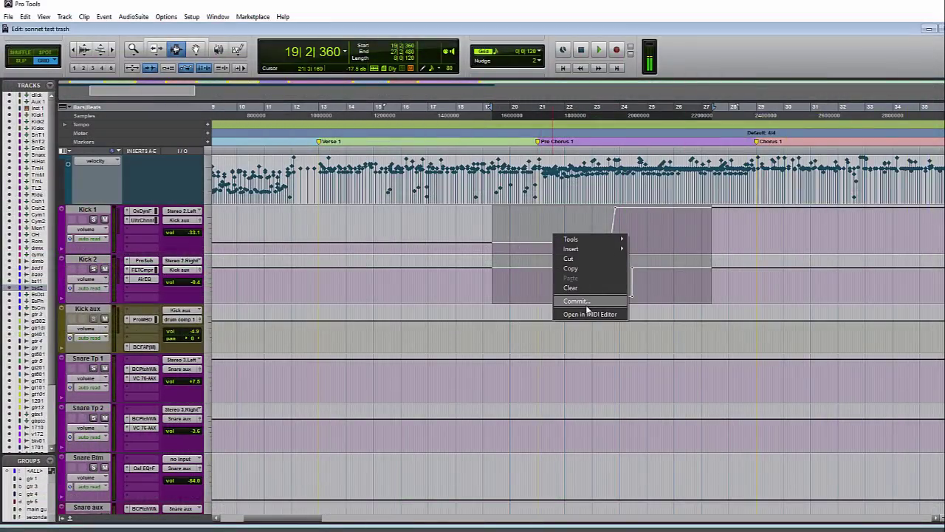
pyautogui.click(506, 270)
pyautogui.click(92, 262)
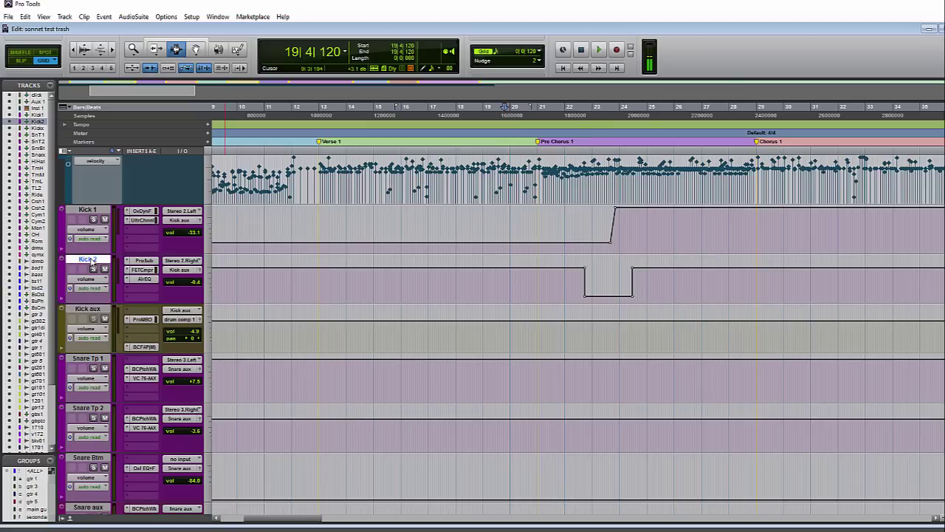
pyautogui.rightClick(92, 262)
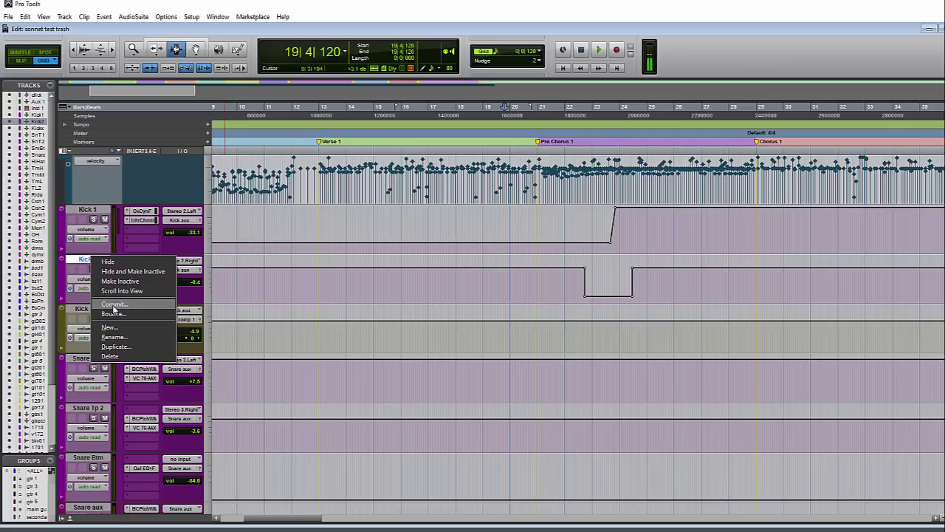
pyautogui.click(612, 303)
pyautogui.scroll(-3, 611, 309)
pyautogui.scroll(-10, 611, 309)
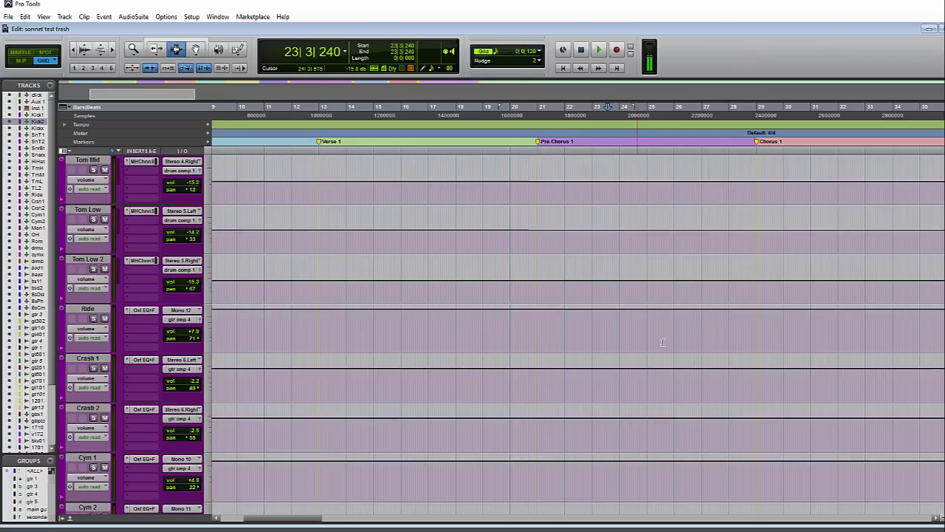
pyautogui.scroll(-15, 612, 308)
pyautogui.scroll(10, 681, 347)
pyautogui.scroll(-11, 681, 347)
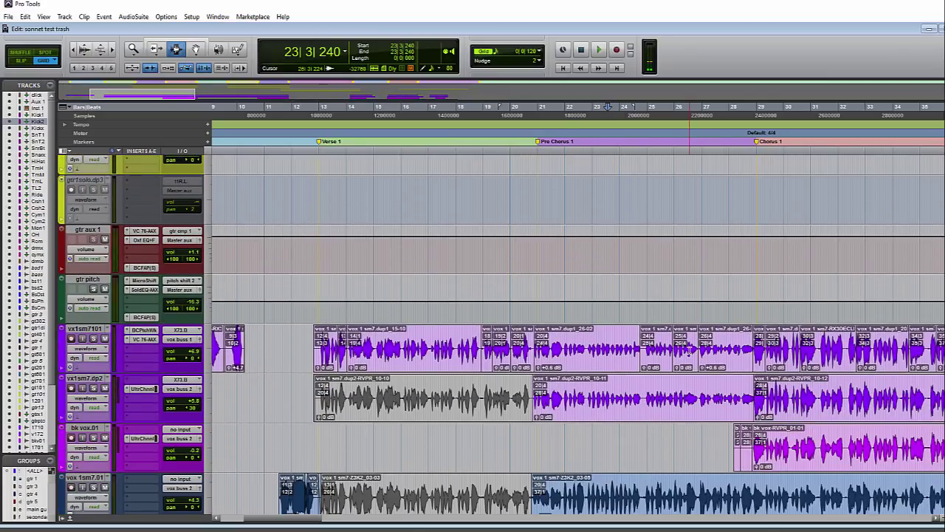
pyautogui.press('F8')
pyautogui.click(701, 358)
pyautogui.rightClick(720, 346)
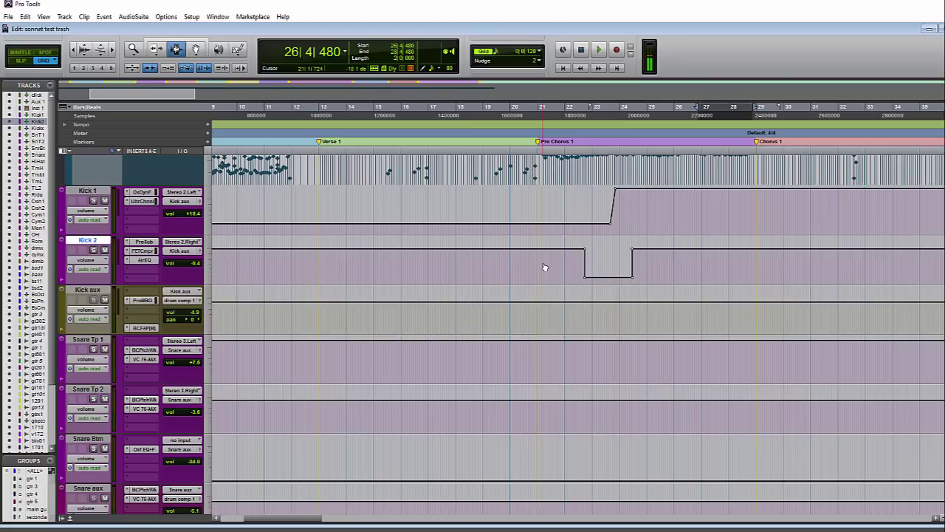
# - Select bars 21–26 on Kick 1 and Kick 2 and compare the Selected Tracks and Edit Selection commit scopes
pyautogui.moveTo(544, 267); pyautogui.dragTo(688, 199)
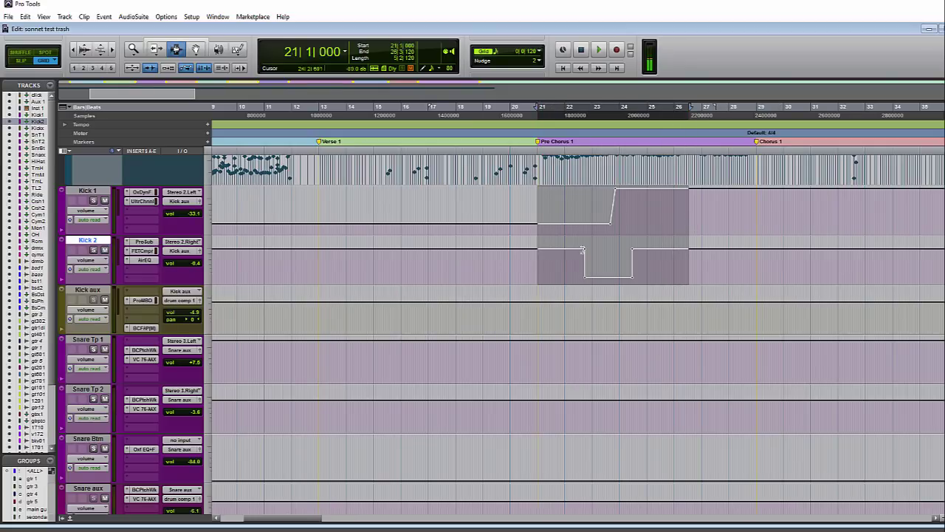
pyautogui.hotkey('alt', 'shift', 'c')
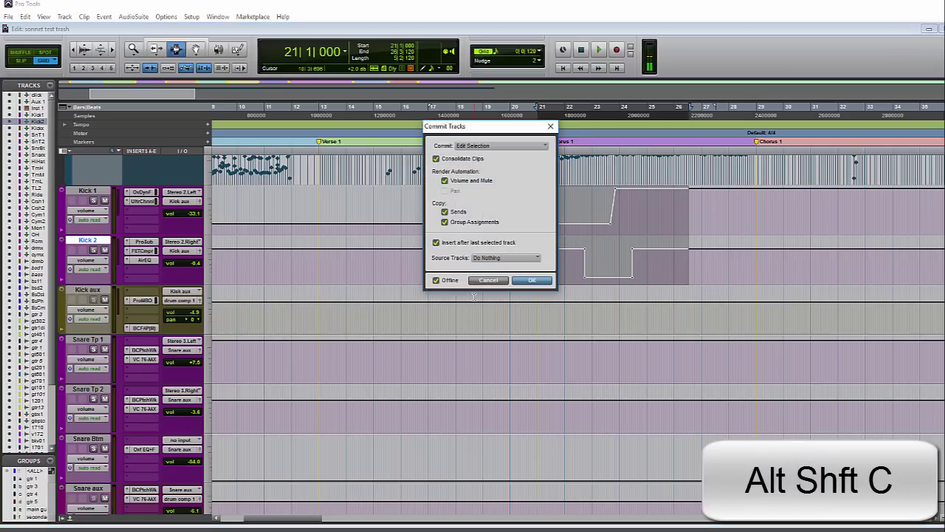
pyautogui.click(493, 148)
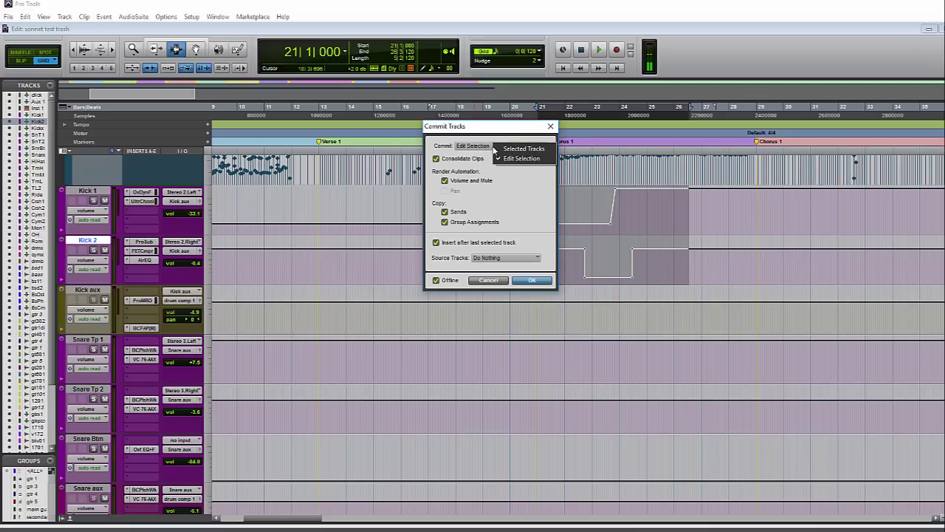
pyautogui.click(519, 151)
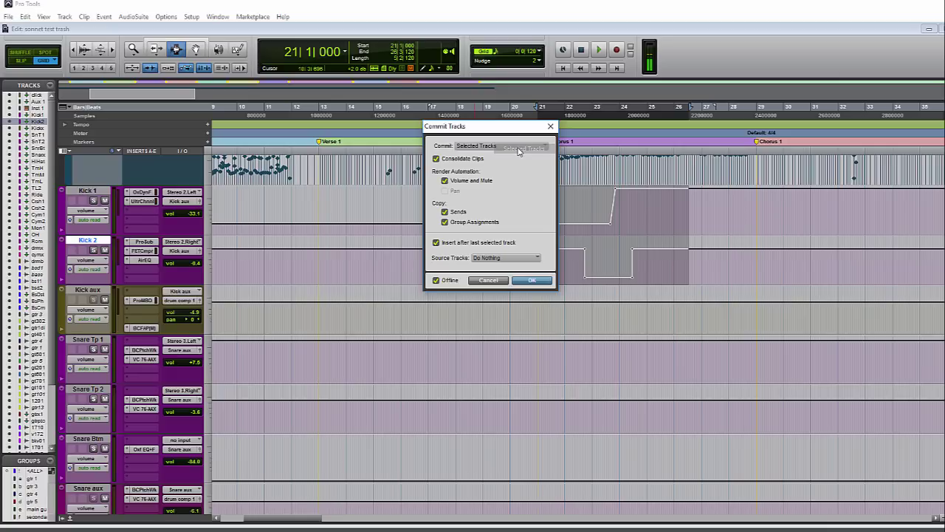
pyautogui.click(485, 151)
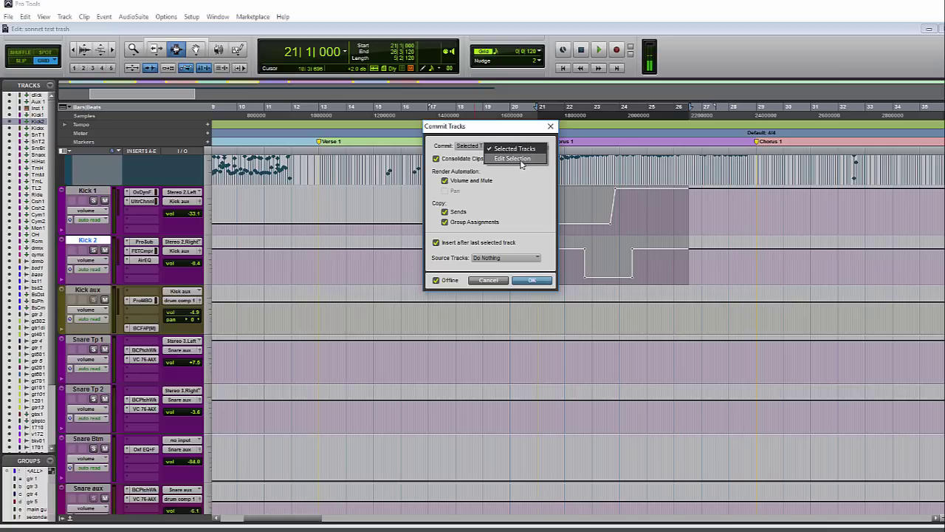
pyautogui.click(520, 160)
# - Leave the scope on Selected Tracks, cancel Commit Tracks, and reselect bars 20–28 on both Kick tracks
pyautogui.click(499, 149)
pyautogui.click(502, 149)
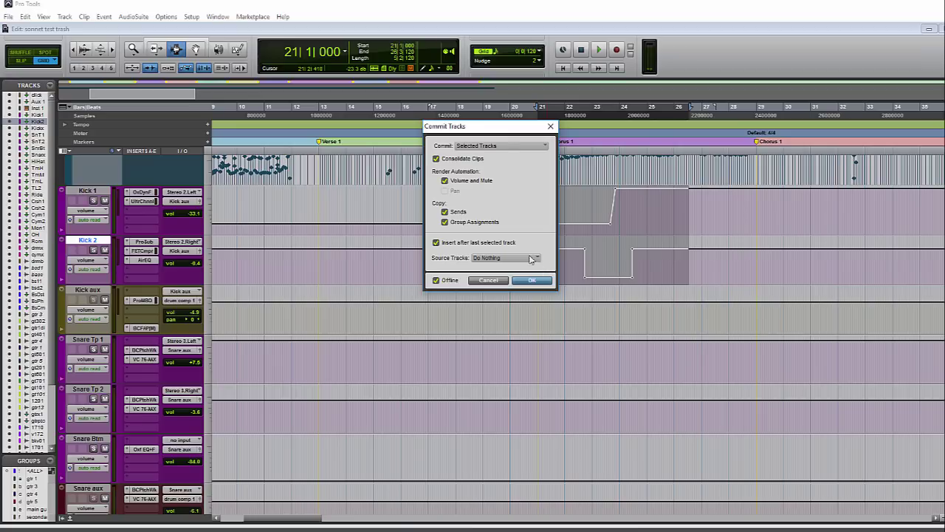
pyautogui.click(493, 150)
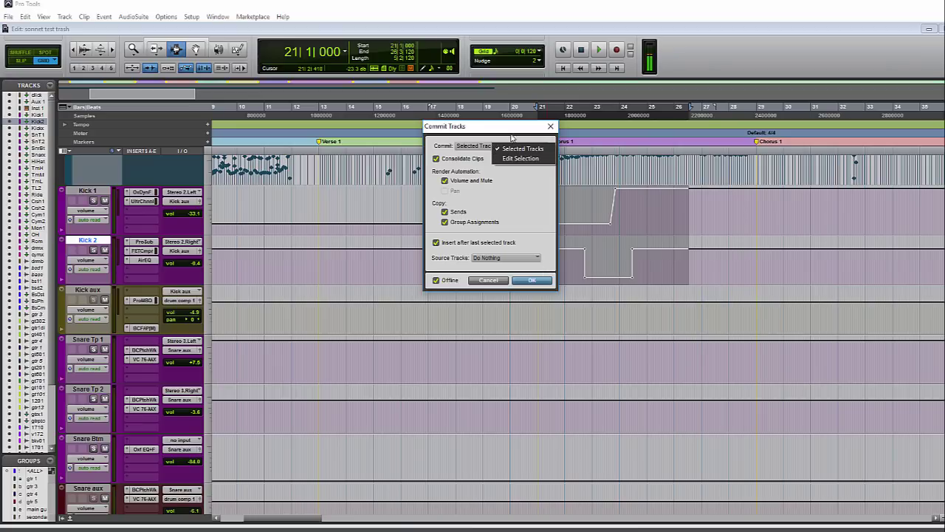
pyautogui.click(510, 131)
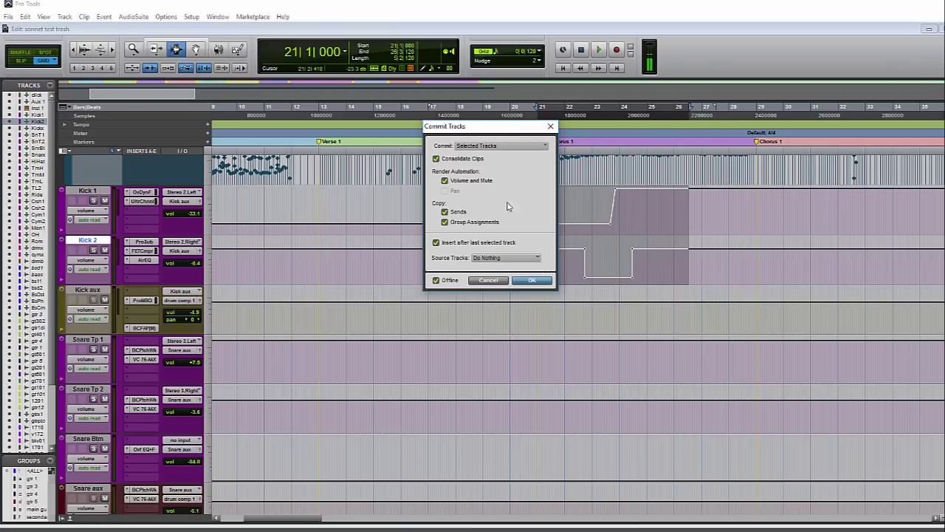
pyautogui.press('Escape')
pyautogui.moveTo(523, 258); pyautogui.dragTo(729, 218)
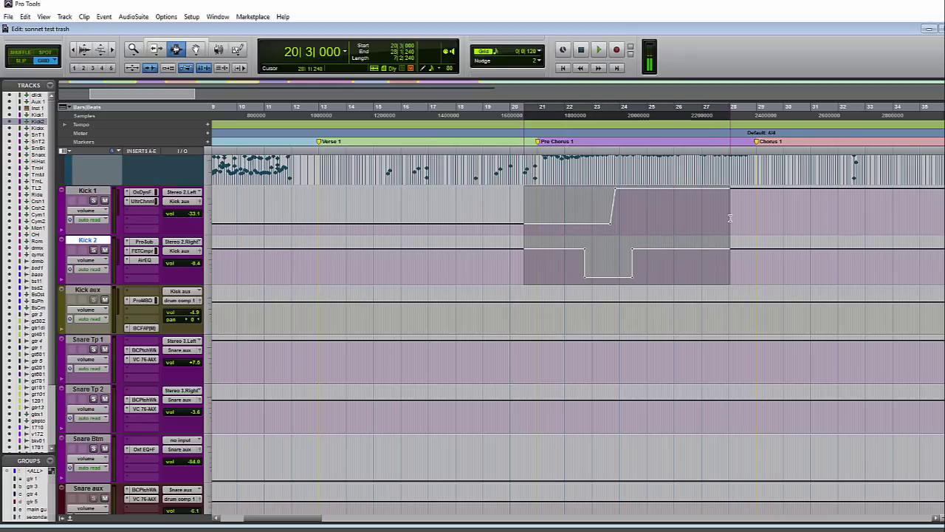
pyautogui.hotkey('ctrl', '[')
pyautogui.hotkey('ctrl', '[')
pyautogui.hotkey('ctrl', '[')
pyautogui.hotkey('ctrl', '[')
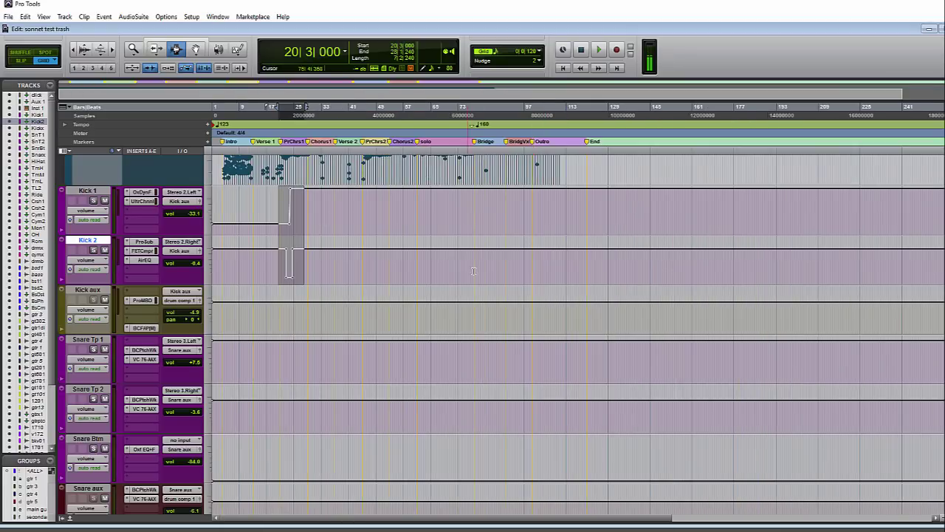
pyautogui.scroll(3, 474, 271)
pyautogui.scroll(-3, 452, 322)
pyautogui.scroll(3, 452, 322)
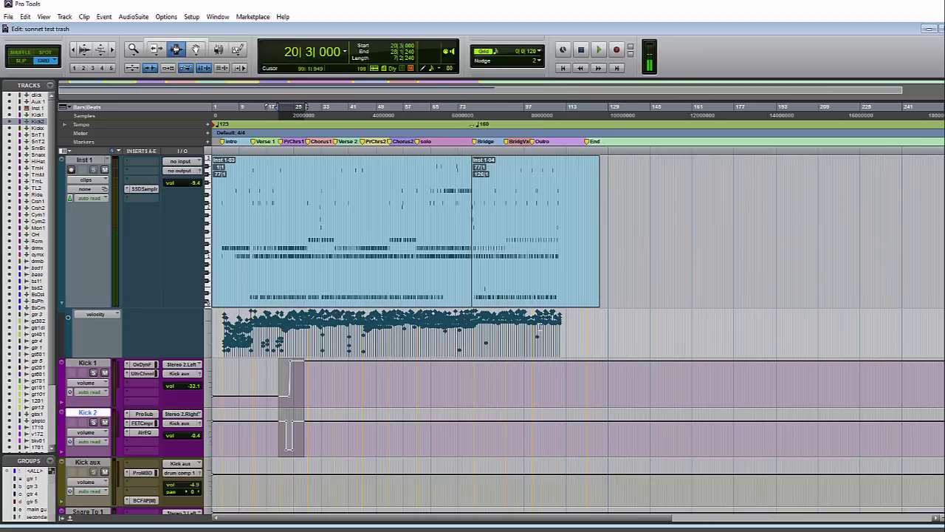
pyautogui.moveTo(448, 377); pyautogui.dragTo(604, 396)
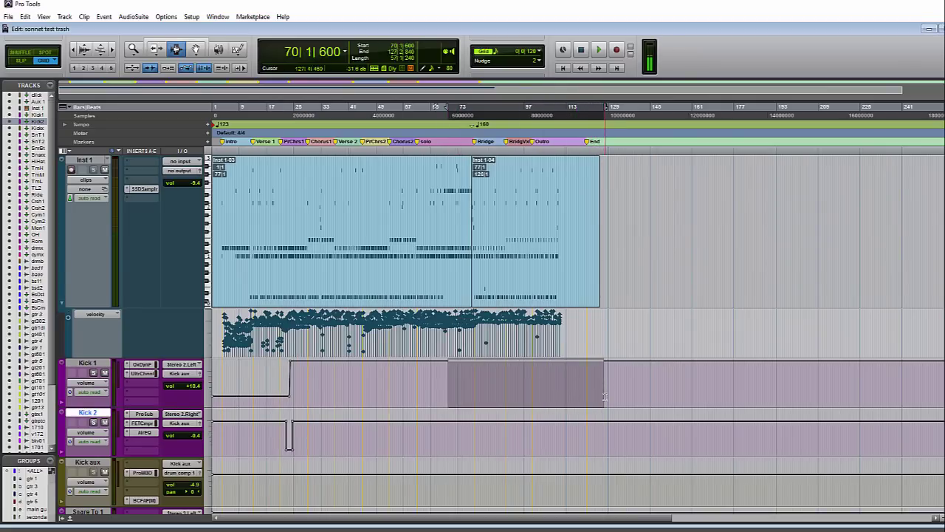
pyautogui.scroll(-10, 604, 397)
pyautogui.scroll(15, 541, 354)
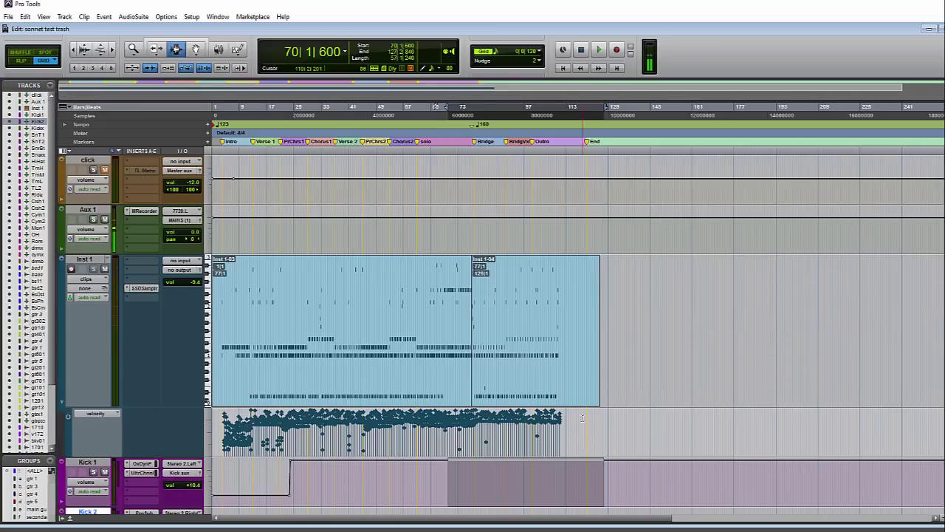
pyautogui.click(579, 400)
pyautogui.hotkey('ctrl', ']')
pyautogui.hotkey('ctrl', ']')
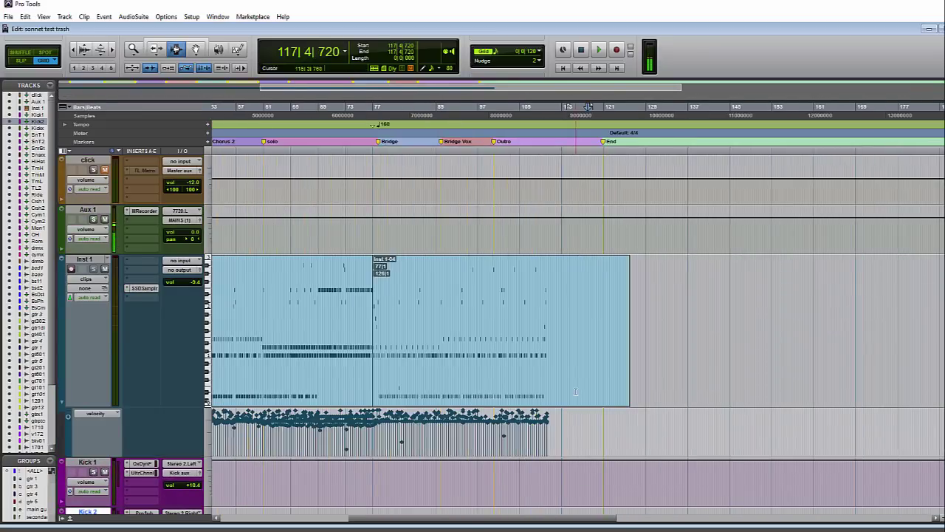
pyautogui.scroll(-5, 469, 413)
pyautogui.scroll(5, 468, 414)
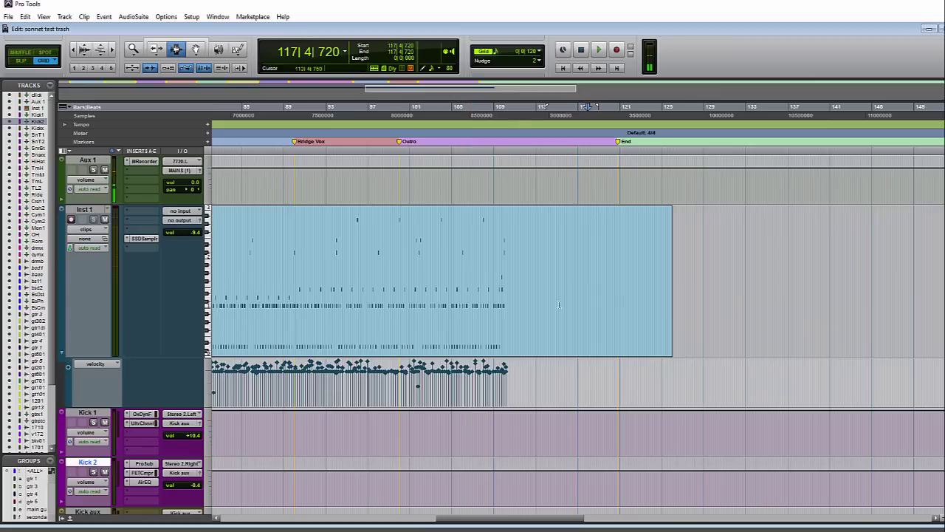
pyautogui.click(673, 341)
pyautogui.moveTo(673, 341); pyautogui.dragTo(667, 344)
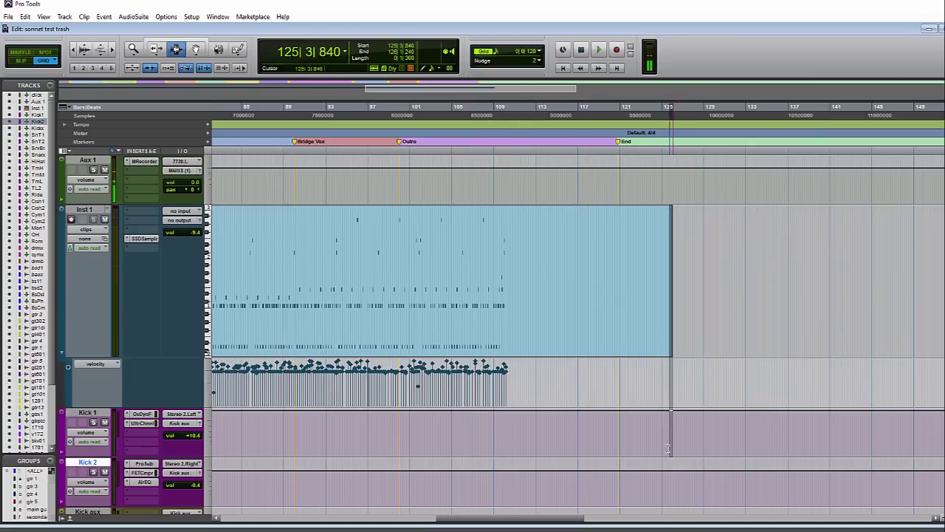
pyautogui.scroll(-5, 667, 367)
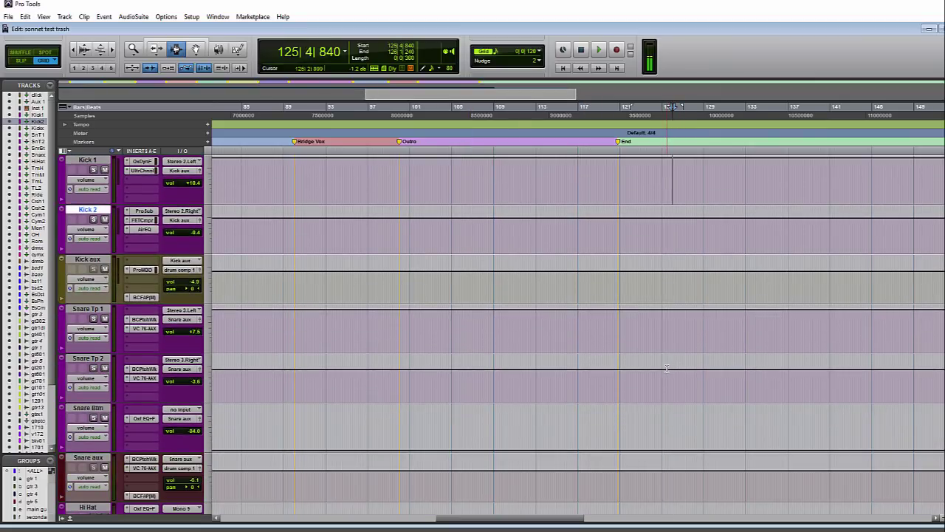
pyautogui.press('Return')
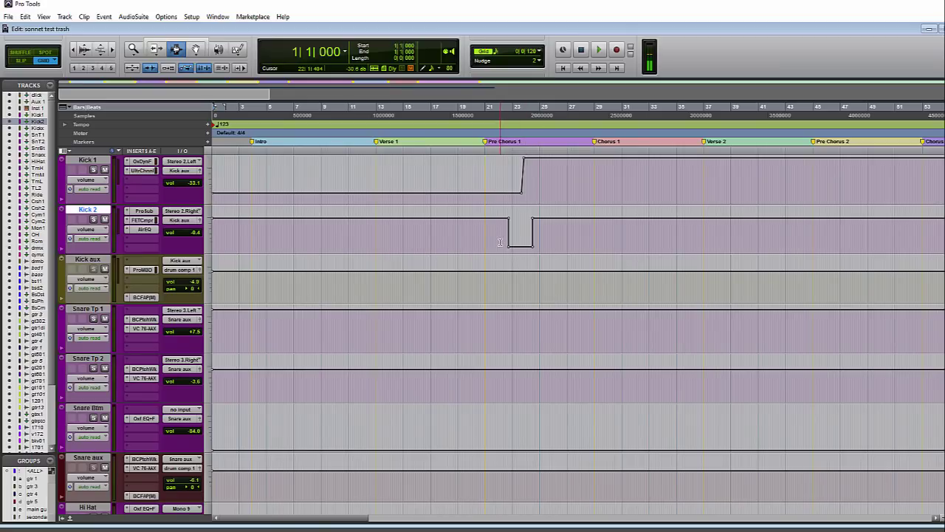
# - Select bars 21–30 on Kick 1, Kick 2 and Snare Tp 1, then try the Edit Selection commit scope
pyautogui.moveTo(484, 177); pyautogui.dragTo(616, 225)
pyautogui.keyDown('ctrl'); pyautogui.click(546, 344); pyautogui.keyUp('ctrl')
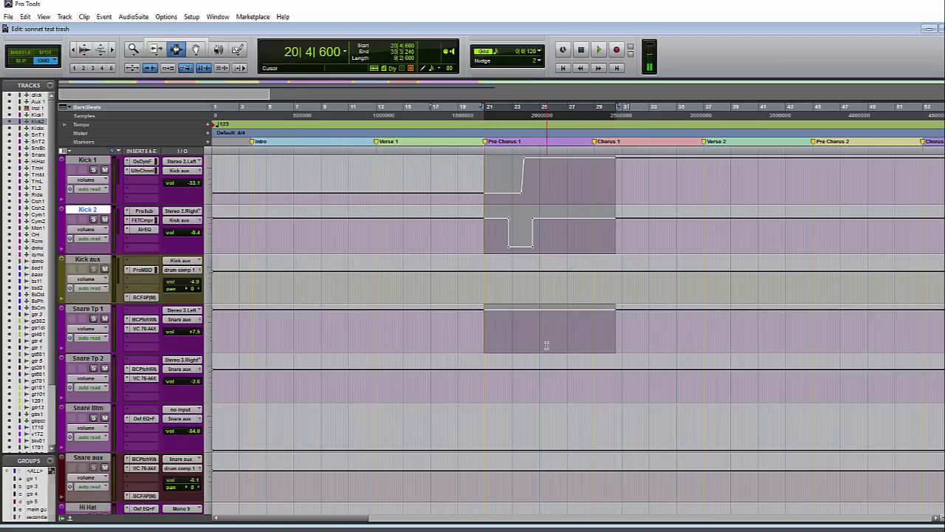
pyautogui.hotkey('alt', 'shift', 'c')
pyautogui.click(480, 147)
pyautogui.click(515, 159)
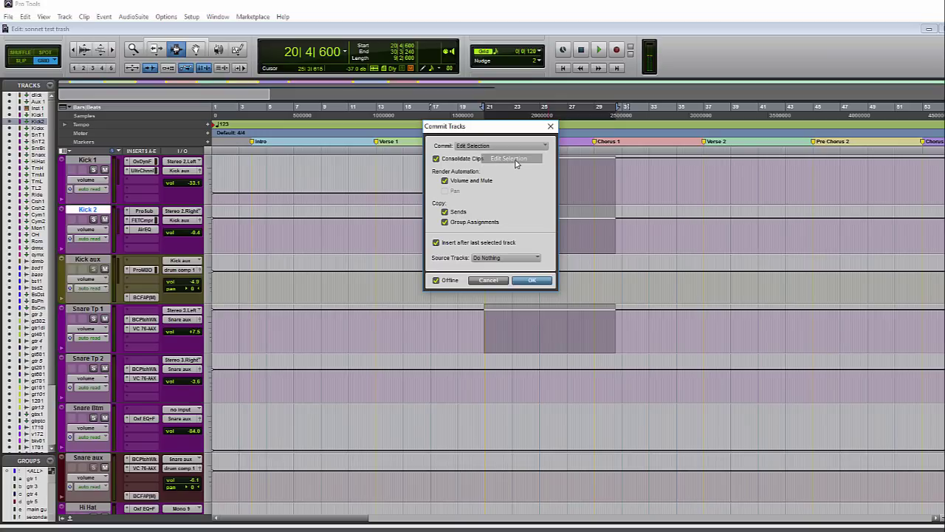
pyautogui.click(550, 126)
# - Clear the time selection and reopen Commit Tracks, closing it with the scope unchanged
pyautogui.click(556, 224)
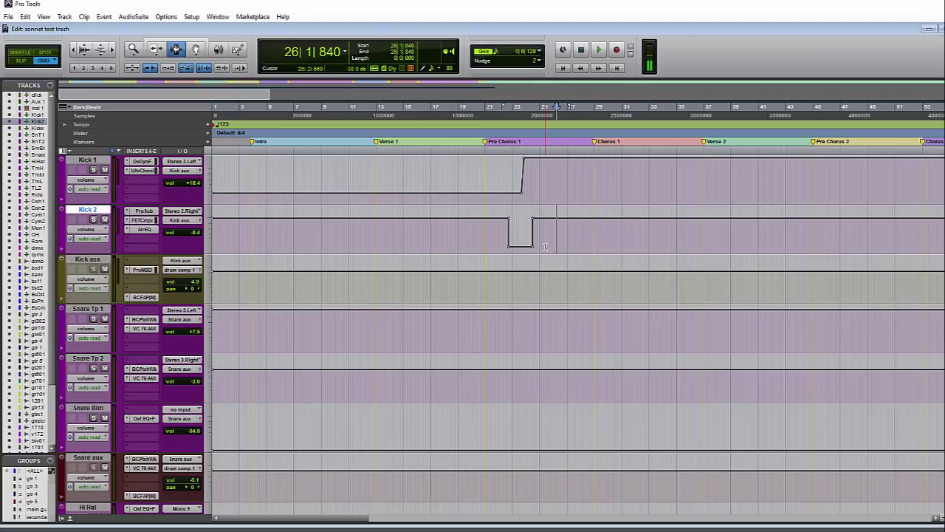
pyautogui.hotkey('ctrl', 'alt', 'shift', 'c')
pyautogui.click(500, 150)
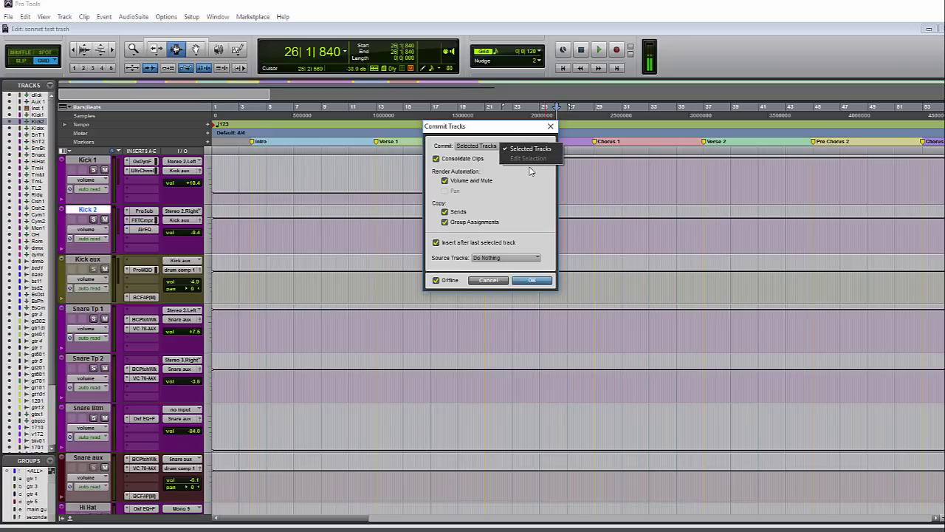
pyautogui.click(550, 128)
pyautogui.click(550, 128)
# - Select bars 18–31 on Kick 1, Kick 2 and Snare Tp 1 and set Commit to Edit Selection
pyautogui.moveTo(464, 162); pyautogui.dragTo(590, 299)
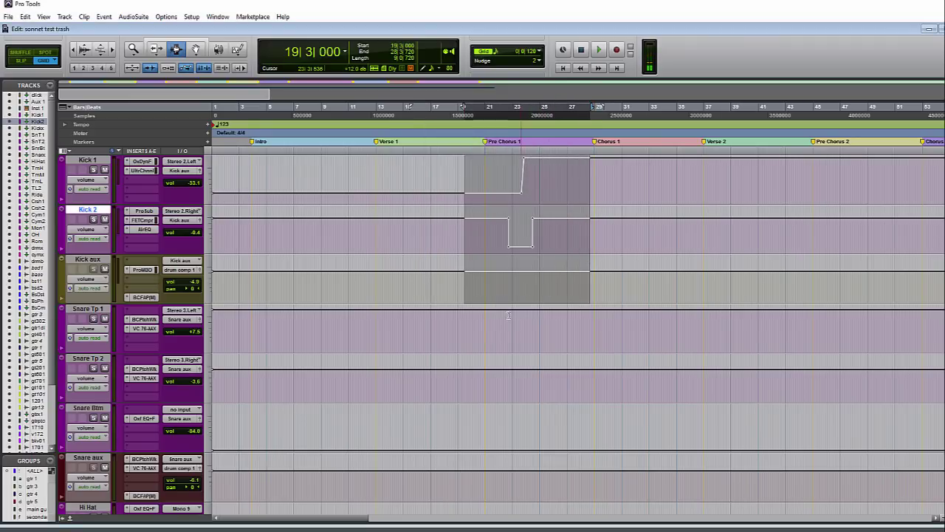
pyautogui.click(543, 281)
pyautogui.moveTo(629, 170); pyautogui.dragTo(453, 251)
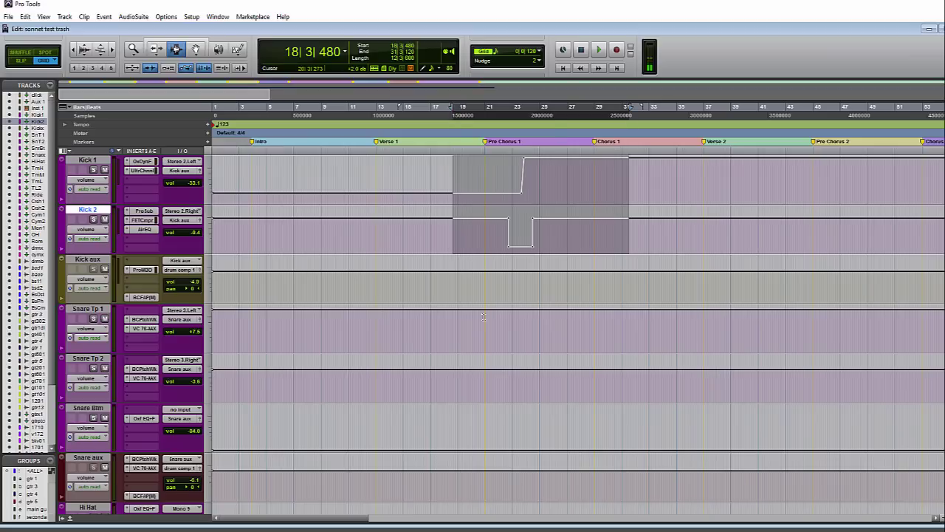
pyautogui.keyDown('shift'); pyautogui.click(479, 325); pyautogui.keyUp('shift')
pyautogui.hotkey('alt', 'shift', 'c')
pyautogui.click(498, 146)
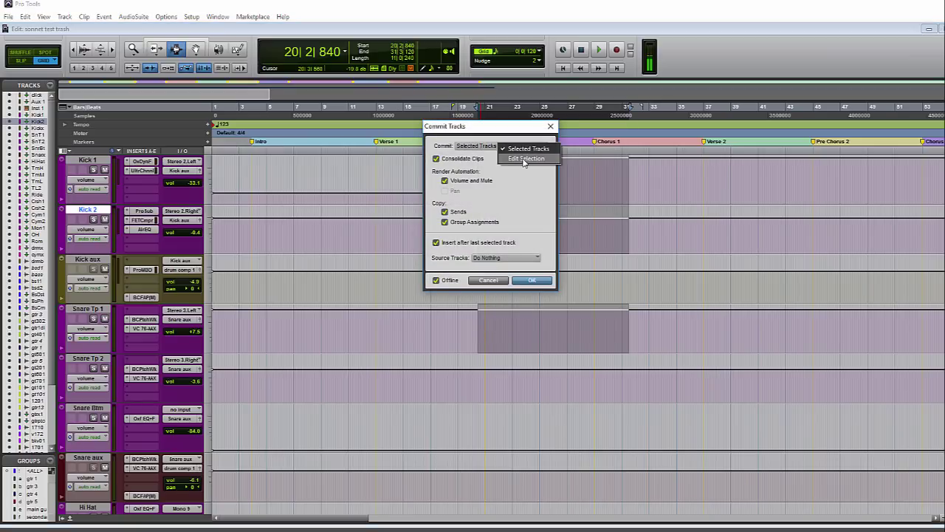
pyautogui.click(524, 158)
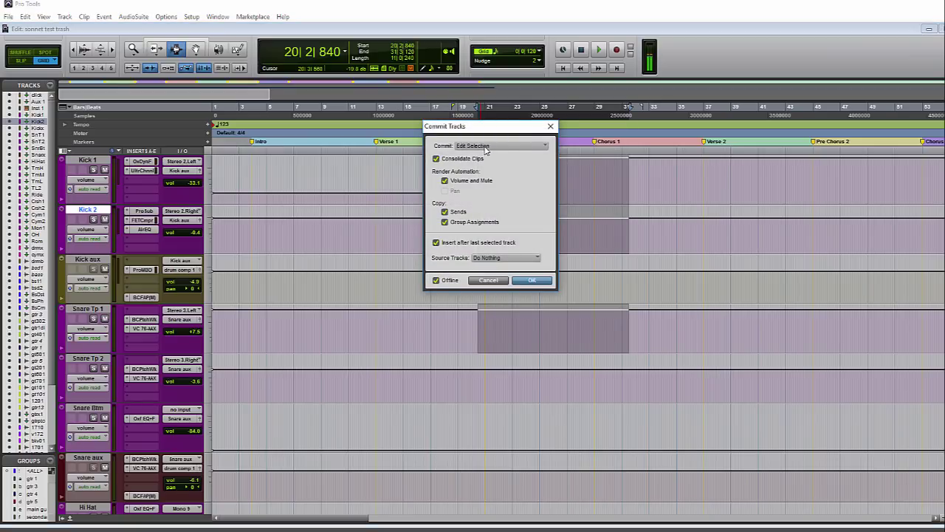
pyautogui.moveTo(495, 129); pyautogui.dragTo(485, 395)
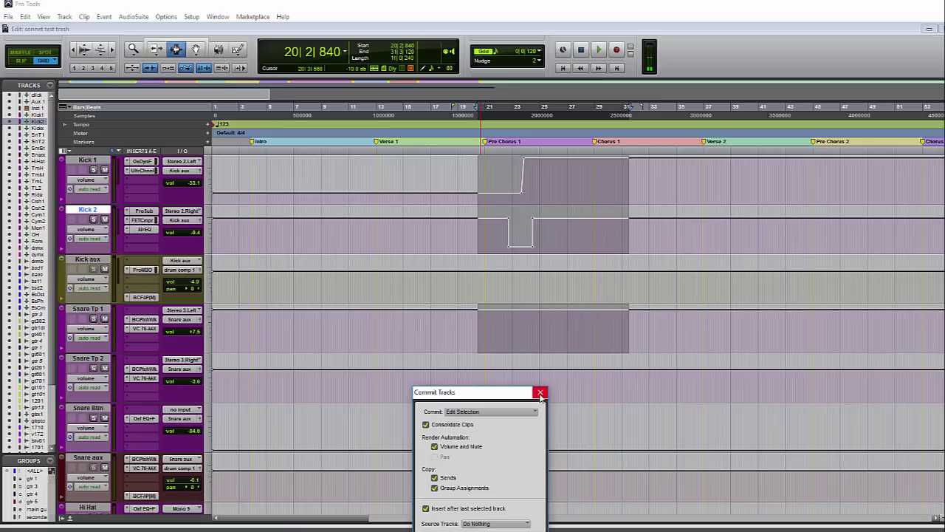
# - Render the selection into committed tracks Kick 1.cm, Kick 2.cm and SnarTp1.cm
pyautogui.moveTo(483, 395); pyautogui.dragTo(390, 177)
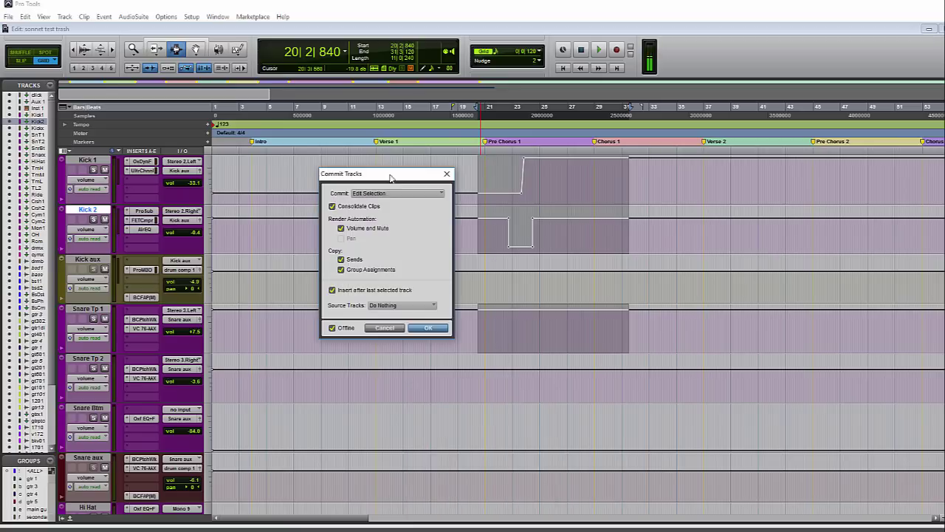
pyautogui.click(429, 330)
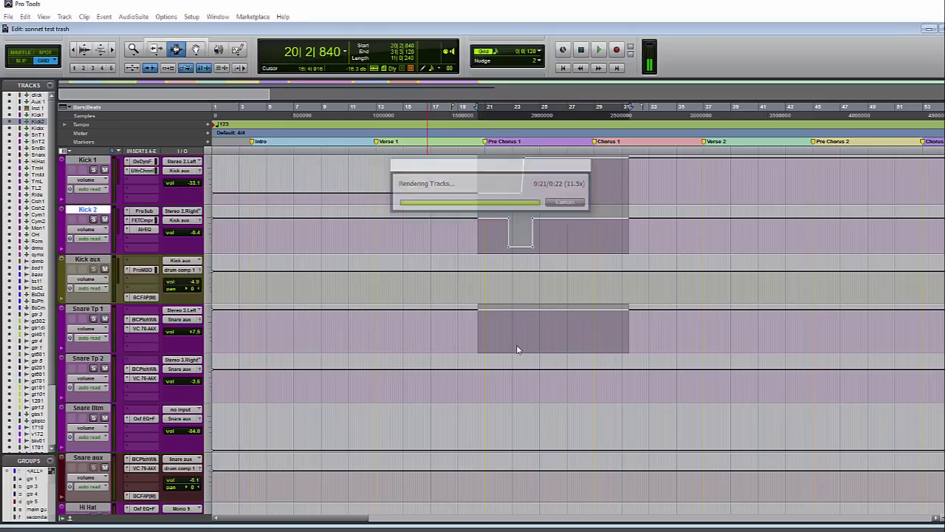
pyautogui.click(504, 329)
# - Select bars 21–28 across the committed clips, cancel the Commit dialog, and move down the track list
pyautogui.moveTo(504, 329); pyautogui.dragTo(589, 436)
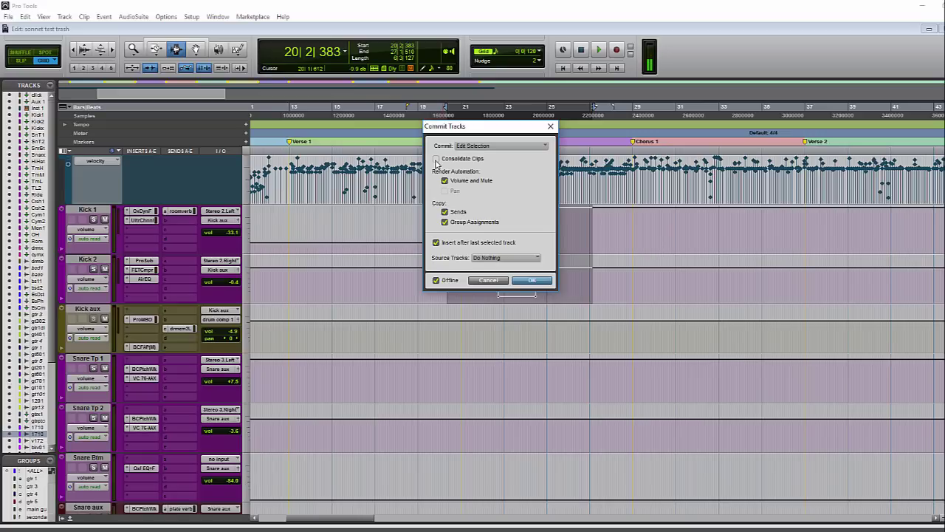
pyautogui.click(487, 281)
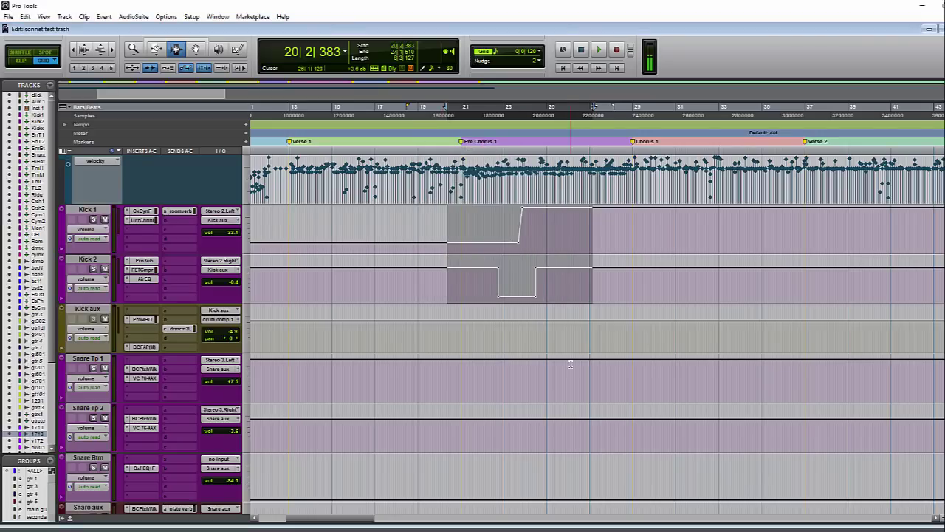
pyautogui.scroll(-10, 576, 366)
pyautogui.scroll(-15, 579, 367)
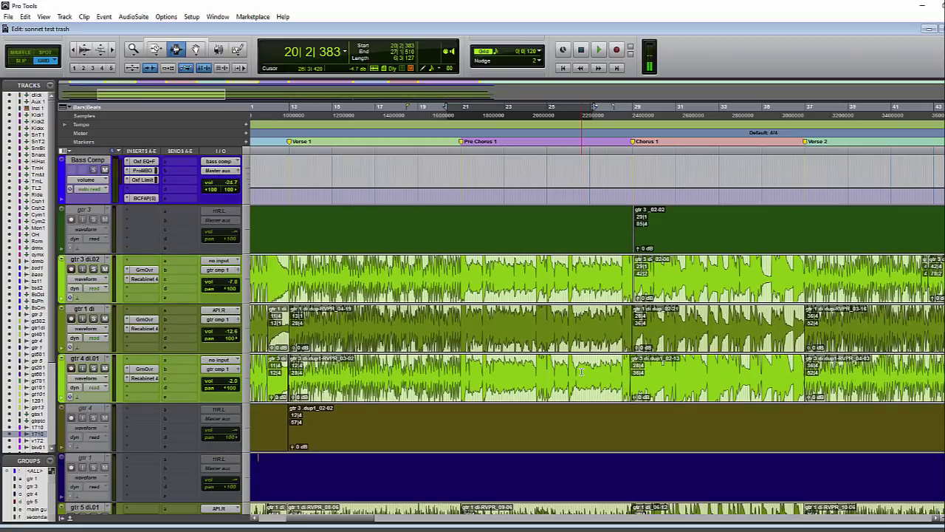
pyautogui.click(616, 350)
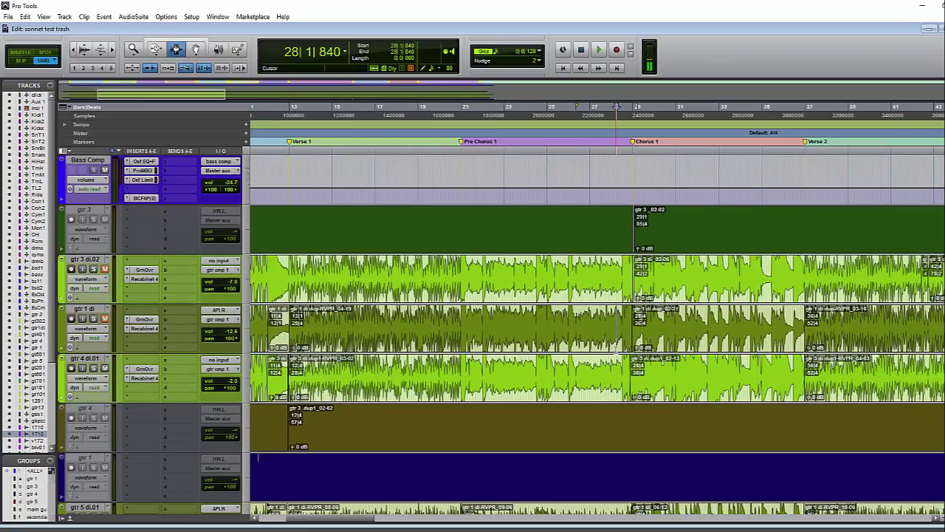
# - Zoom in on the vocal tracks and select bars 19 to 31 on vx1sm7101
pyautogui.scroll(-7, 616, 350)
pyautogui.scroll(-12, 616, 349)
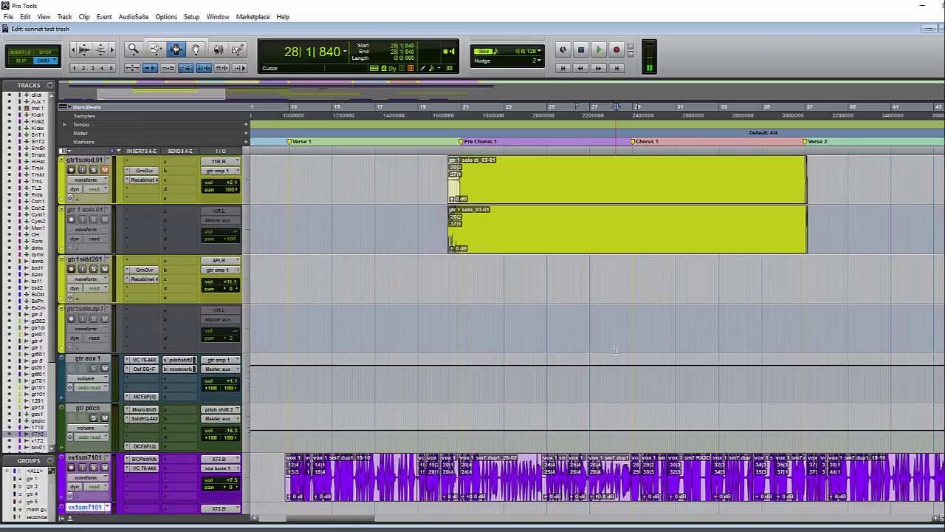
pyautogui.hscroll(1, 563, 335)
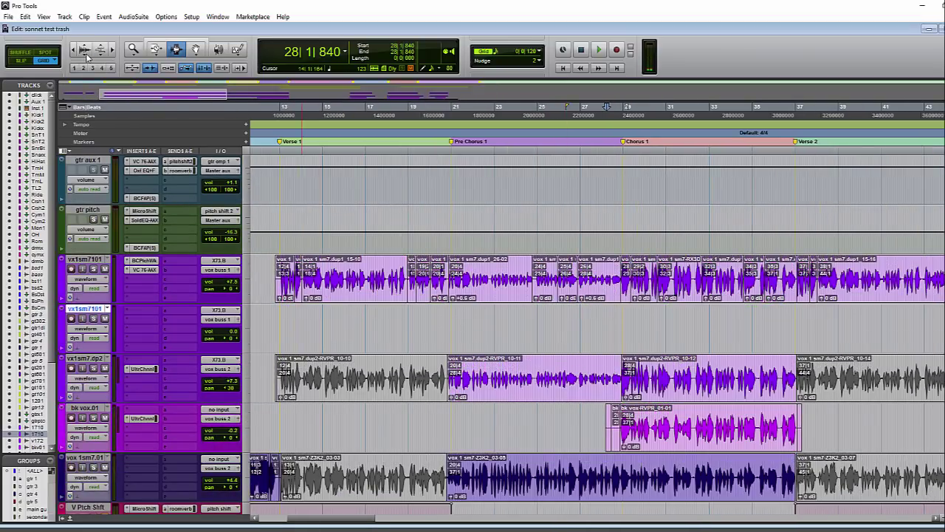
pyautogui.click(571, 284)
pyautogui.hotkey('ctrl', ']')
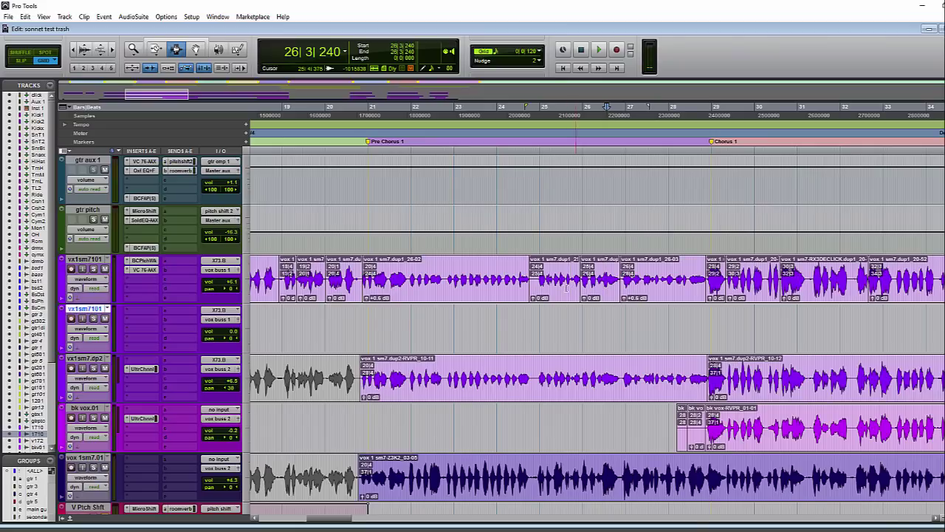
pyautogui.moveTo(318, 279); pyautogui.dragTo(810, 279)
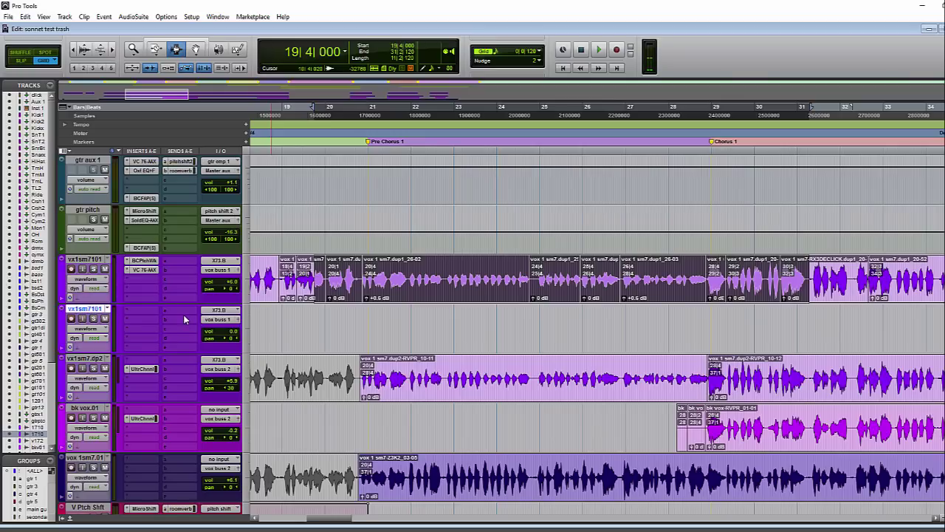
# - Commit the vocal range, undo it with Ctrl+Z, and select vx1sm7101 from bar 10 back to bar 2
pyautogui.hotkey('ctrl', 'alt', 'c')
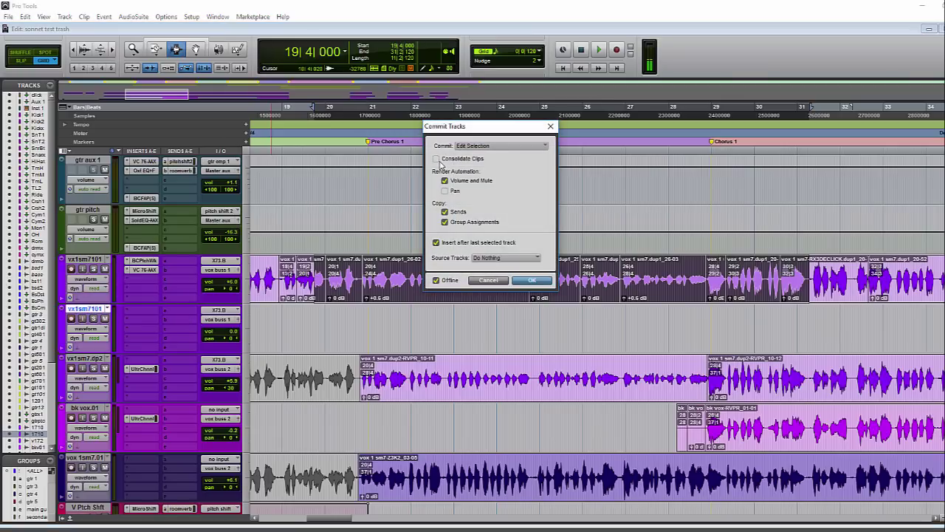
pyautogui.click(532, 282)
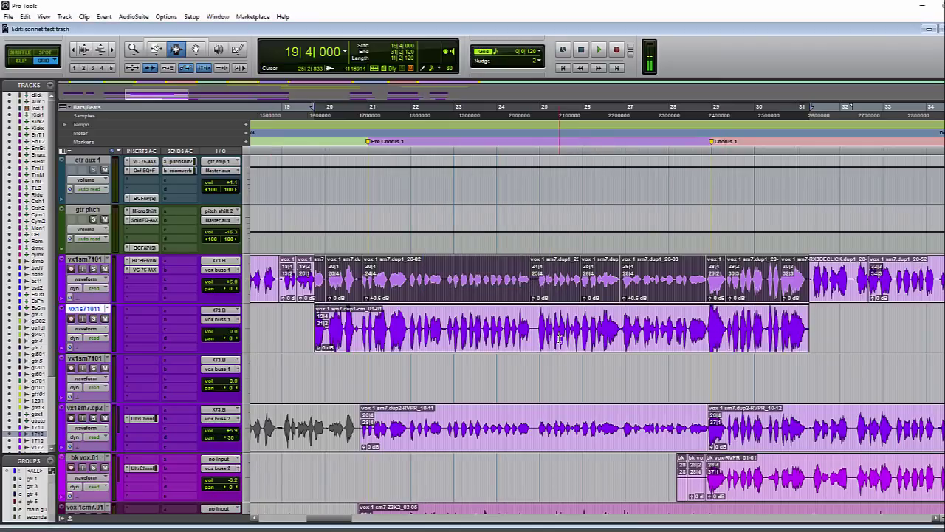
pyautogui.hotkey('ctrl', 'z')
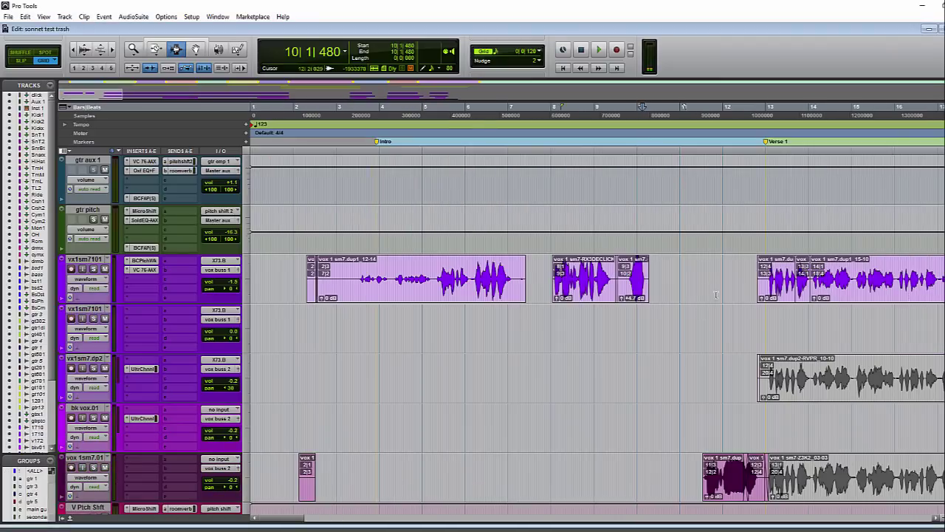
pyautogui.click(658, 281)
pyautogui.moveTo(658, 281); pyautogui.dragTo(299, 280)
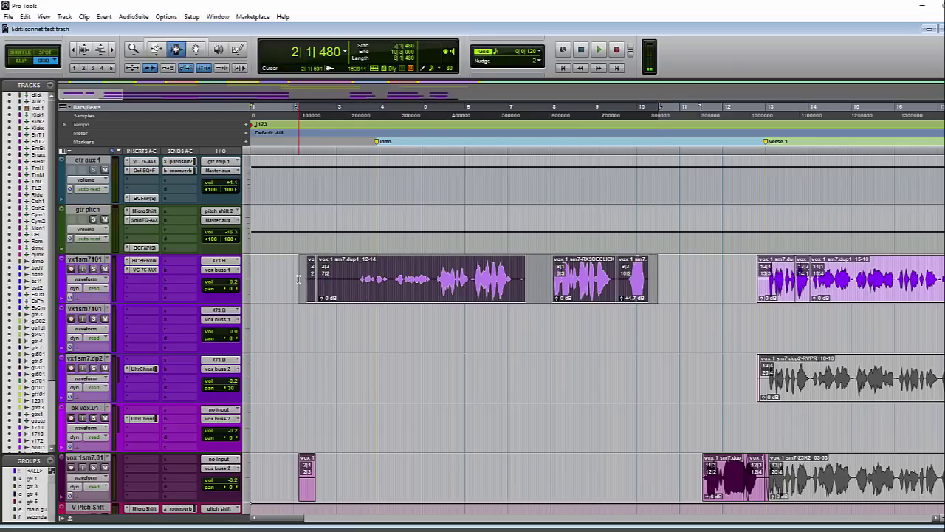
# - Commit the bar 2–10 vocal range with Consolidate Clips off, check it, and reselect bars 2–10
pyautogui.hotkey('alt', 'shift', 'c')
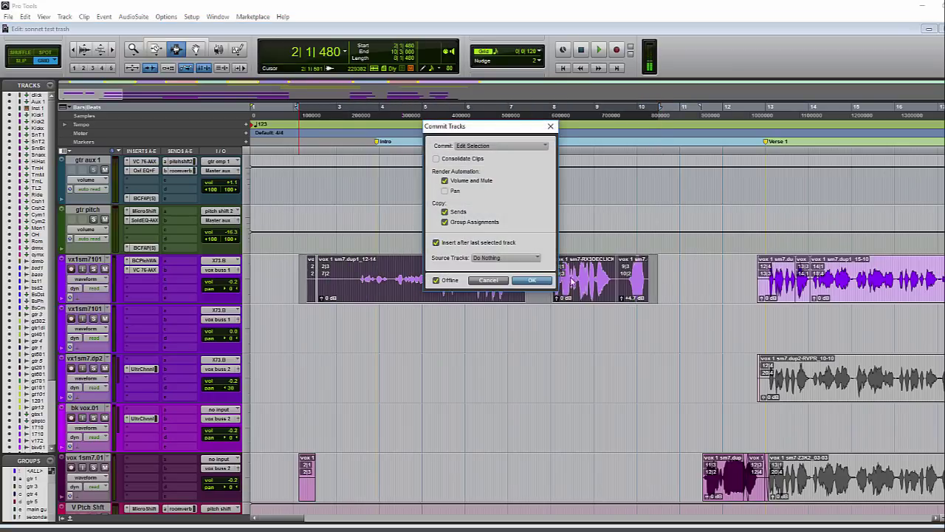
pyautogui.click(531, 281)
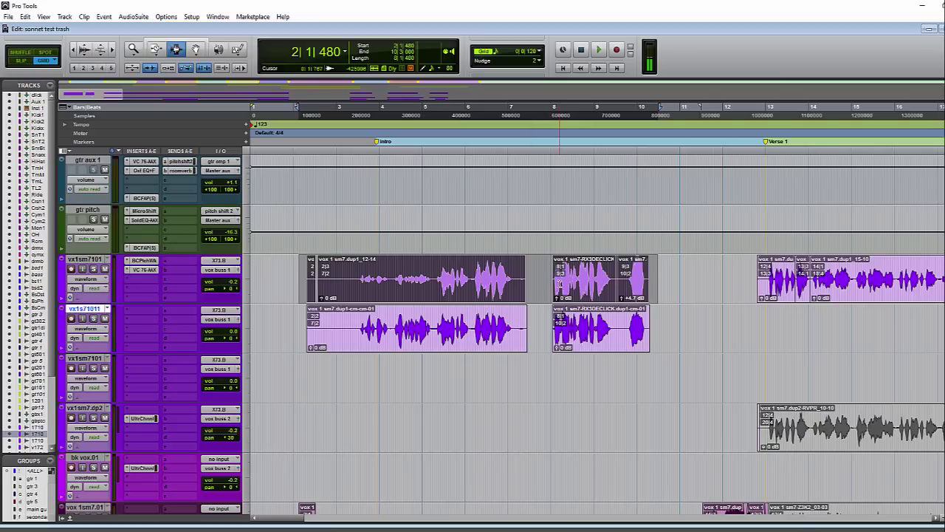
pyautogui.click(550, 337)
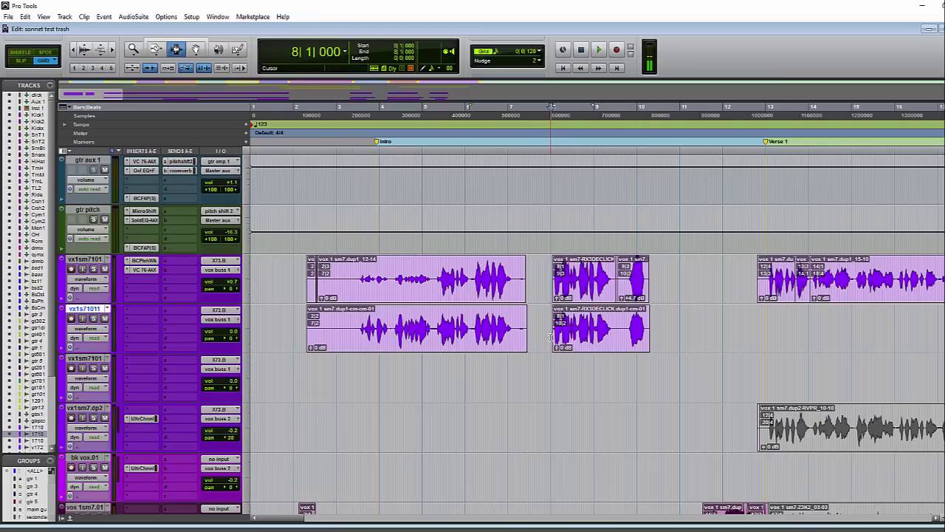
pyautogui.click(530, 287)
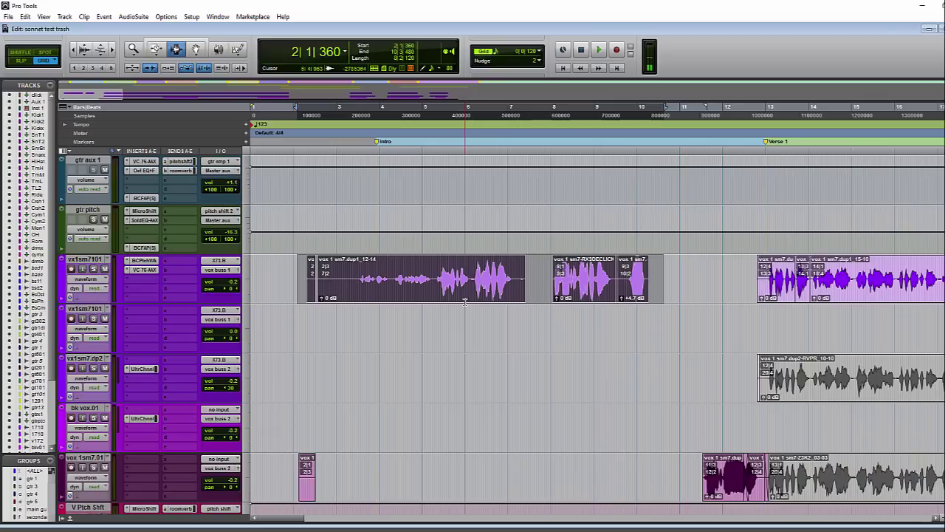
# - Commit the bar 2–10 vocal range with Consolidate Clips ticked
pyautogui.hotkey('alt', 'shift', 'c')
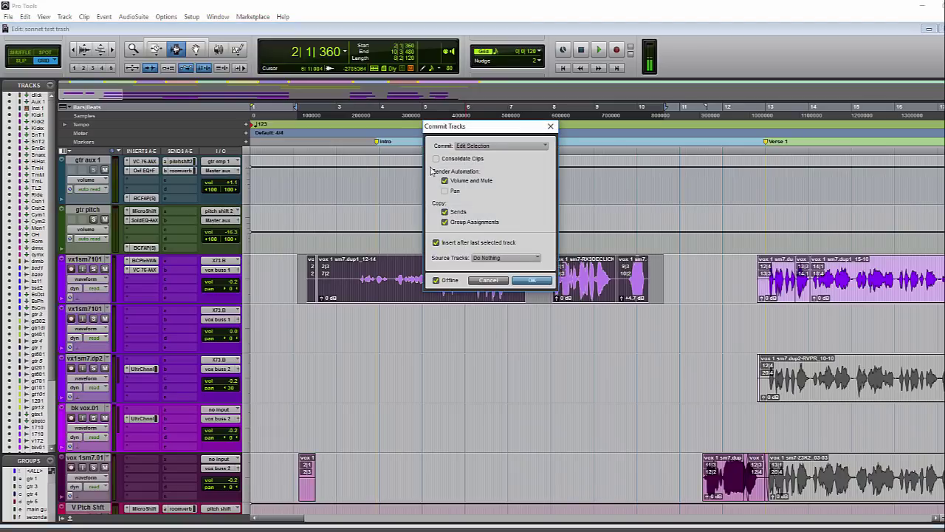
pyautogui.click(528, 281)
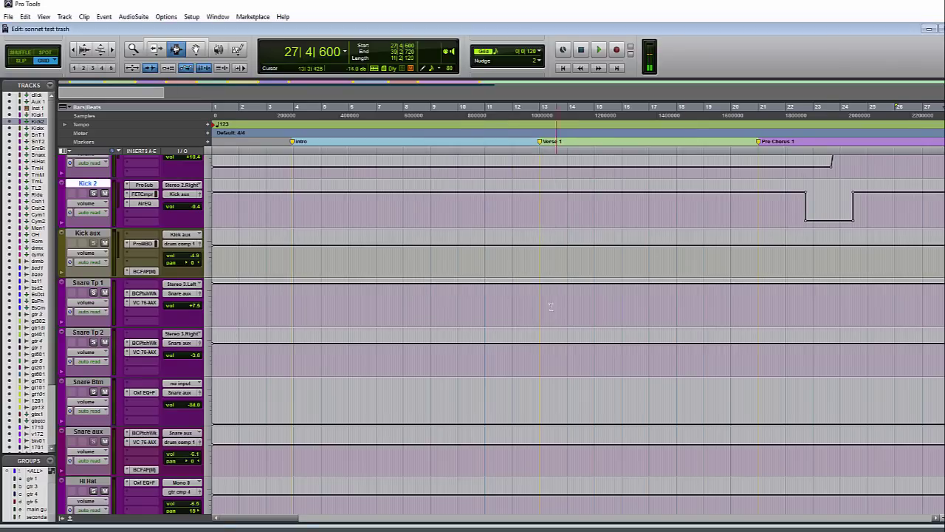
# - Commit Kick 1's bars 20–25 volume ramp, undo it with Ctrl+Z, and reopen Commit Tracks
pyautogui.scroll(3, 516, 316)
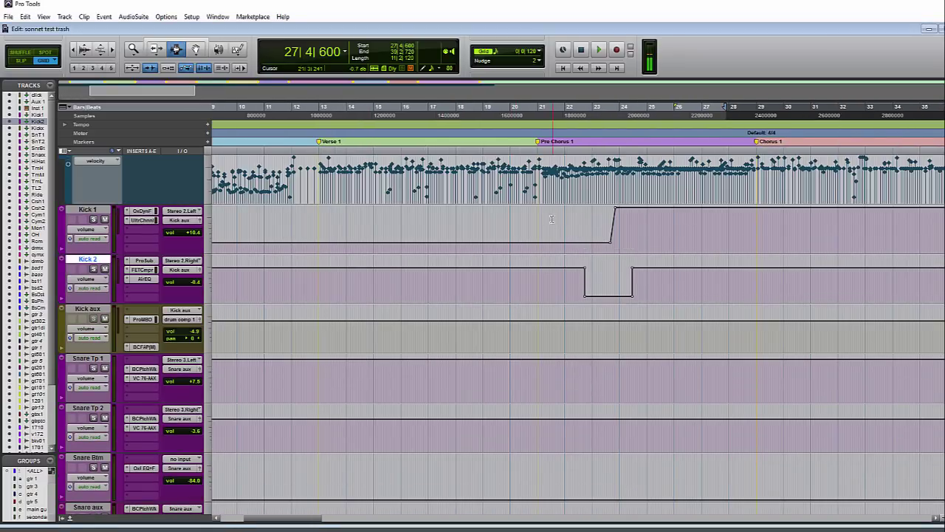
pyautogui.moveTo(529, 234); pyautogui.dragTo(646, 236)
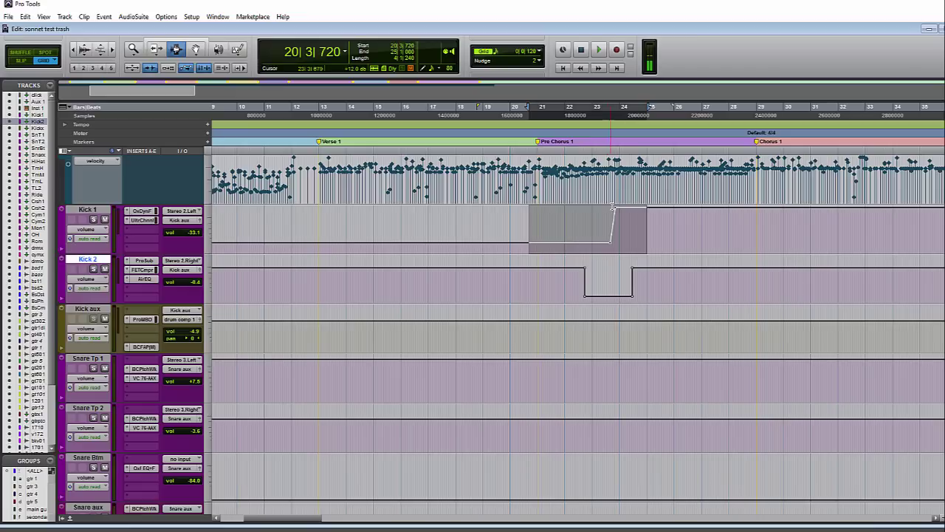
pyautogui.hotkey('alt', 'shift', 'c')
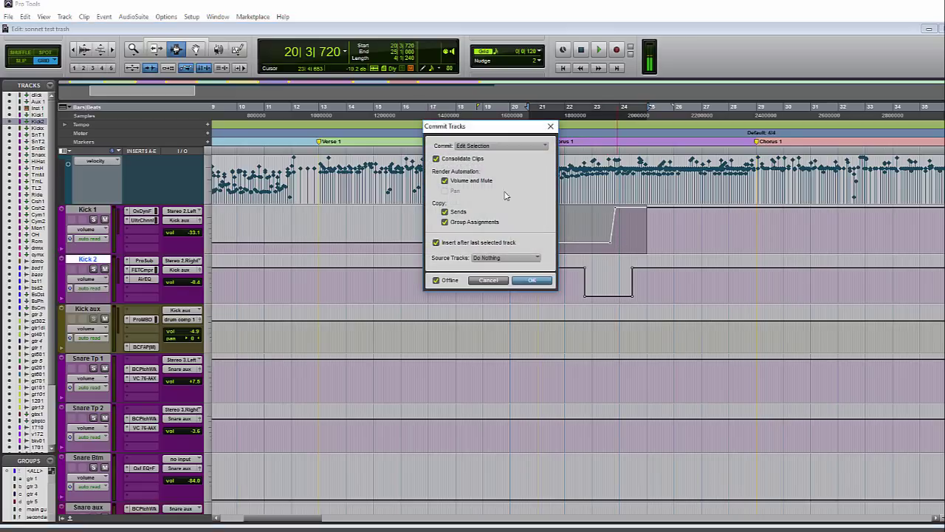
pyautogui.click(445, 182)
pyautogui.click(531, 281)
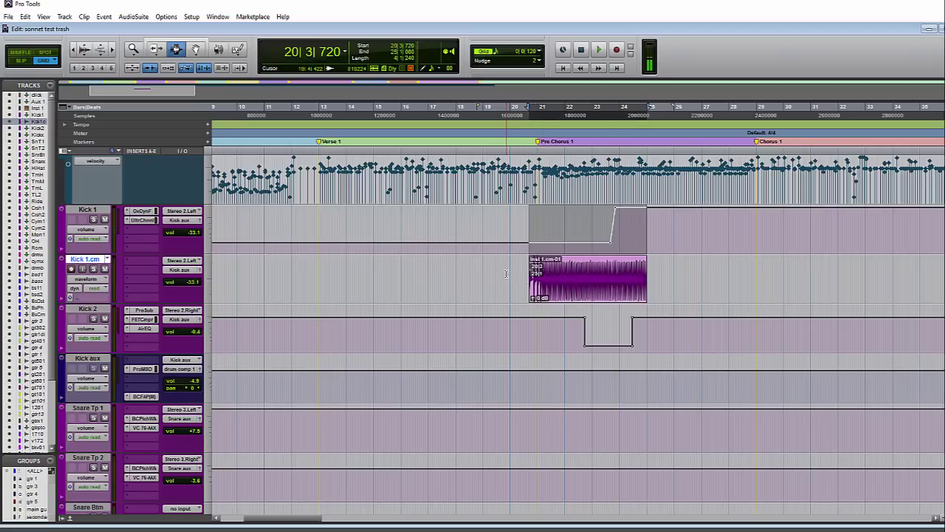
pyautogui.hotkey('ctrl', 'z')
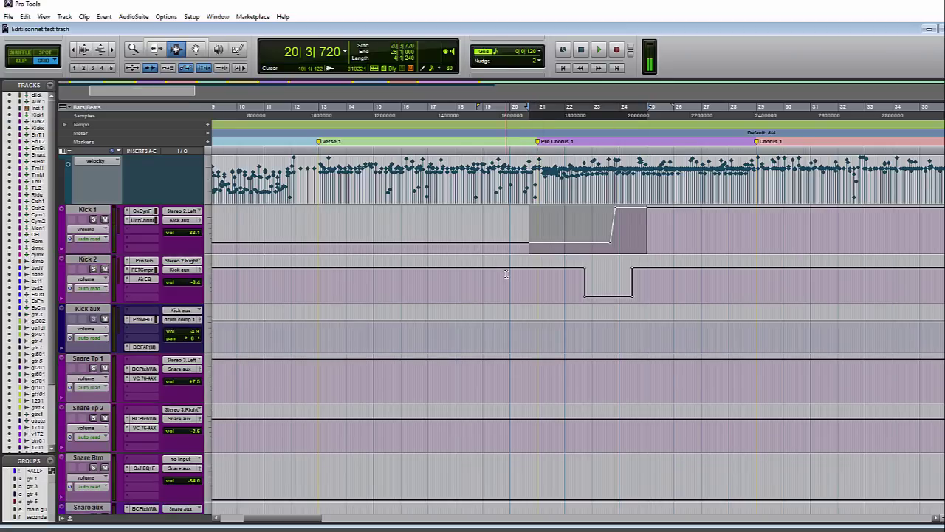
pyautogui.hotkey('alt', 'shift', 'c')
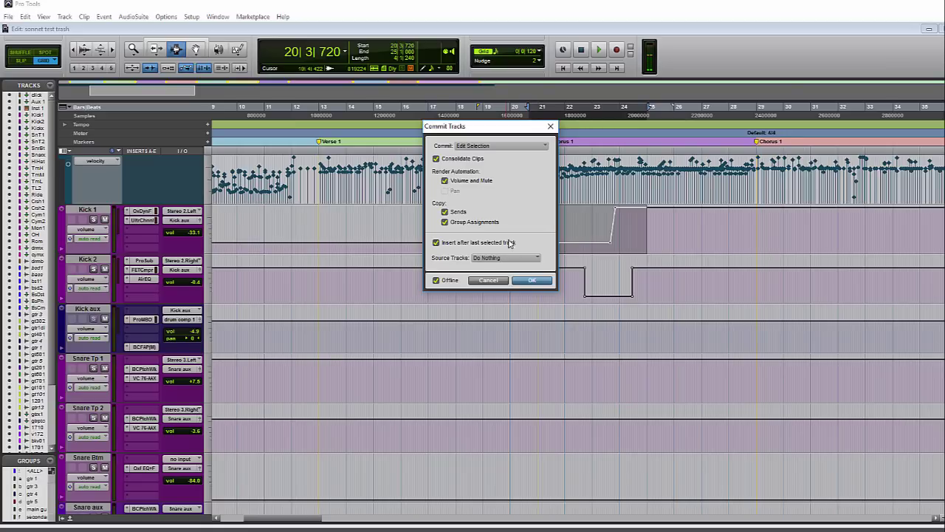
# - Start the Kick 1 commit, cancel the render in progress, and select the Kick 1 track
pyautogui.click(531, 280)
pyautogui.click(492, 282)
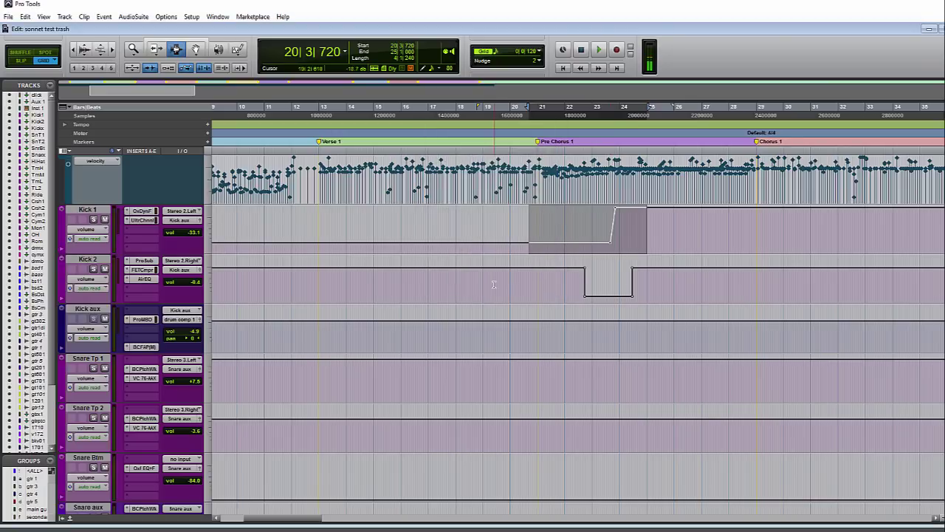
pyautogui.click(89, 211)
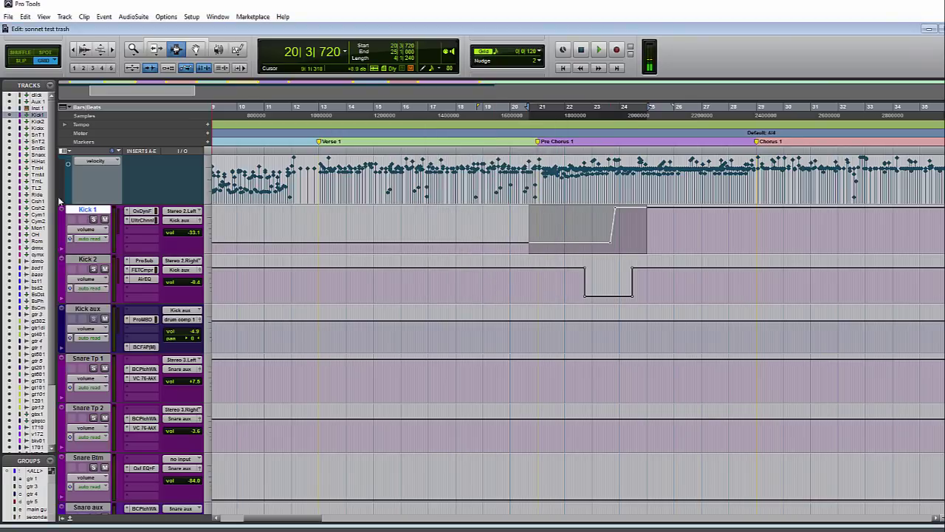
# - Show the Sends A–E column in the Edit window and select bars 21–22 on Kick 1
pyautogui.click(65, 152)
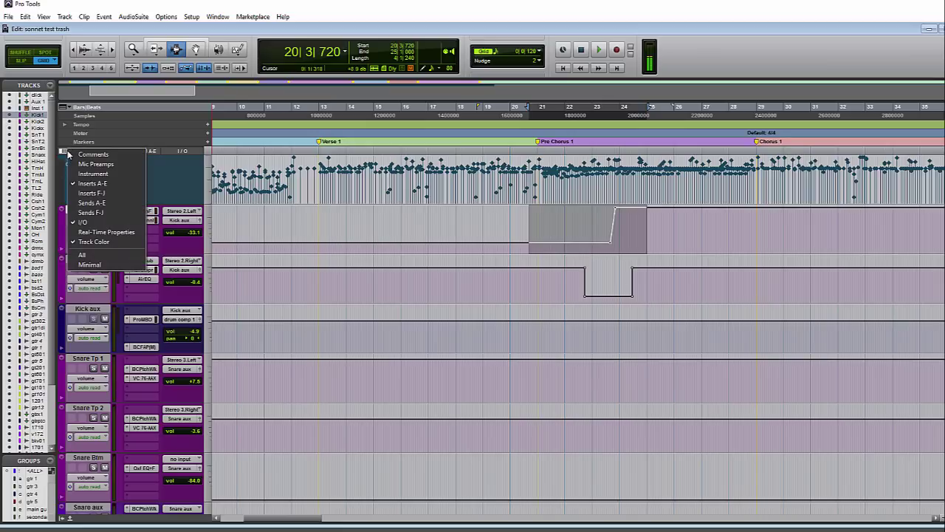
pyautogui.click(90, 203)
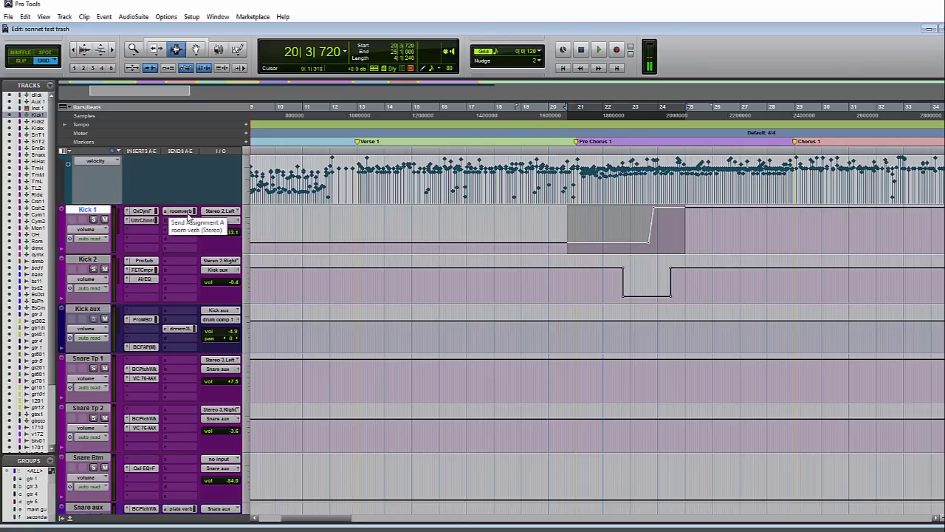
pyautogui.moveTo(573, 236); pyautogui.dragTo(613, 236)
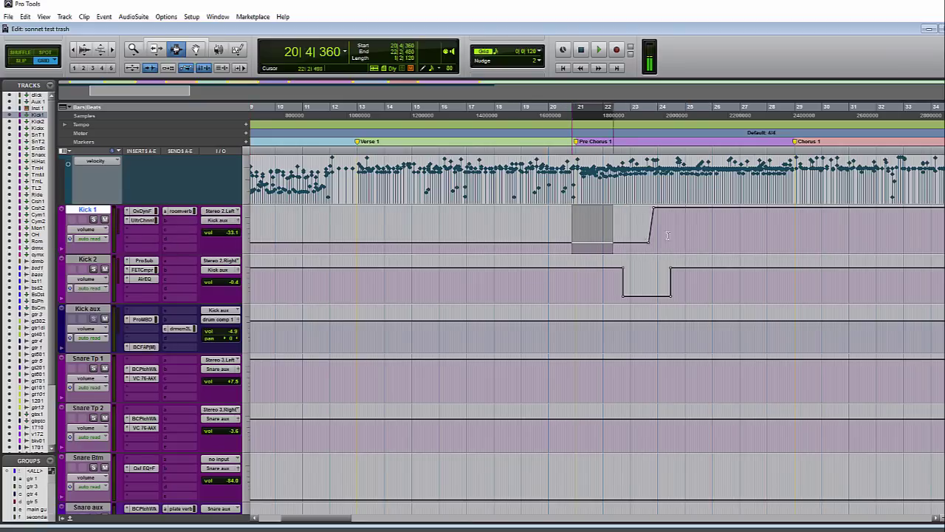
# - Extend the selection into Kick 2 and try committing both kicks with group assignments kept
pyautogui.keyDown('shift'); pyautogui.click(702, 284); pyautogui.keyUp('shift')
pyautogui.hotkey('alt', 'shift', 'c')
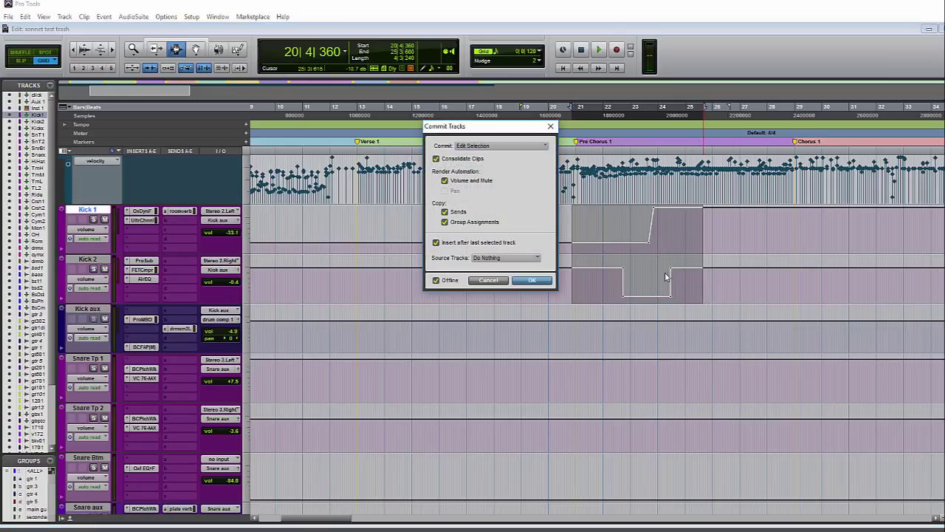
pyautogui.click(445, 222)
pyautogui.click(532, 283)
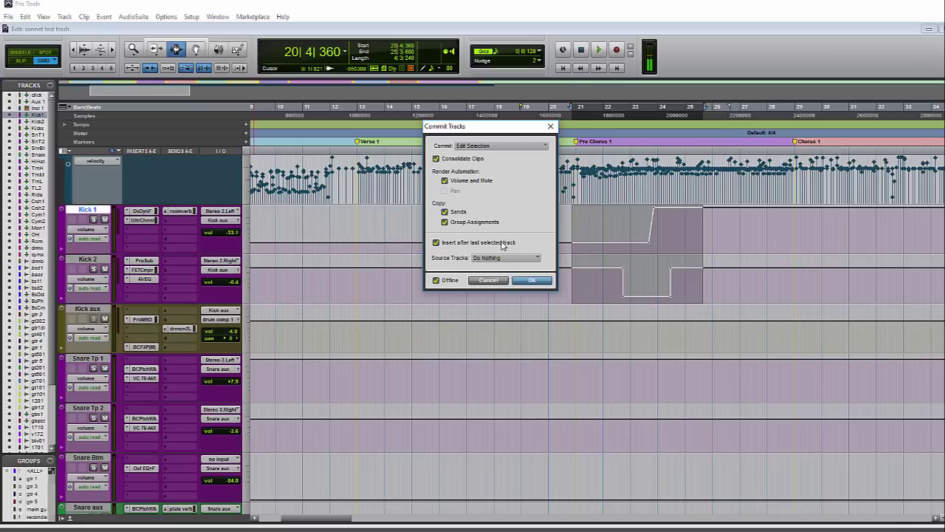
# - Cancel the commit without inserting after the last track, then reselect Kick 1 from bar 21 to 25
pyautogui.click(436, 243)
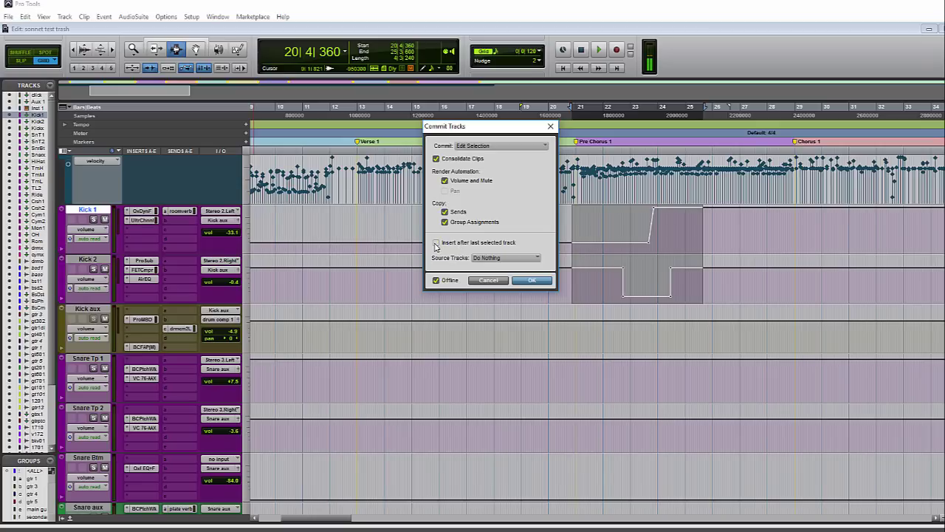
pyautogui.click(502, 280)
pyautogui.moveTo(569, 240); pyautogui.dragTo(715, 240)
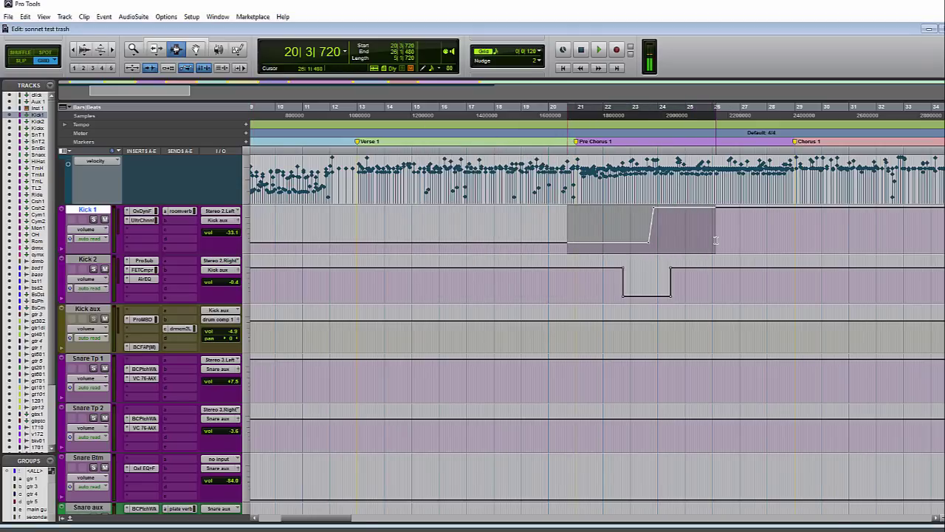
# - Commit bars 21–25 of Kick 1, Kick 2 and Snare Tp 1, without inserting after the last selected track
pyautogui.keyDown('shift'); pyautogui.click(674, 287); pyautogui.keyUp('shift')
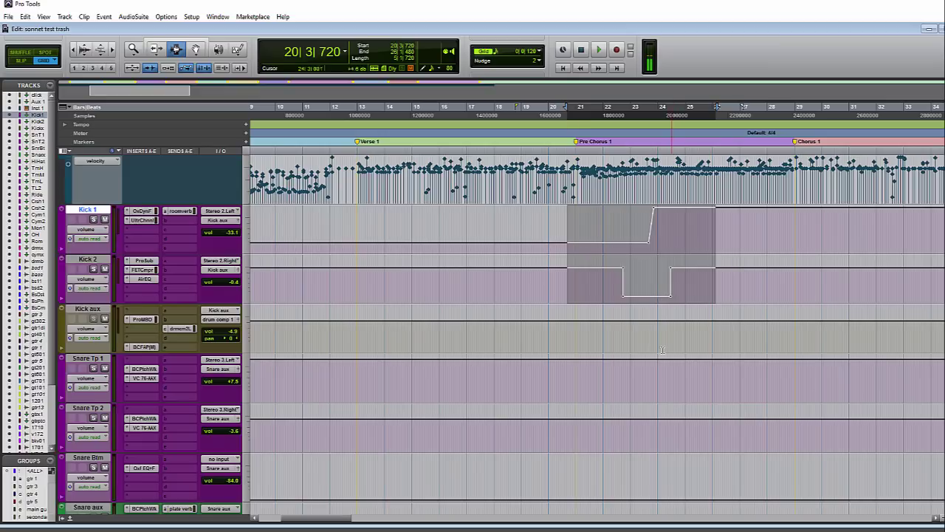
pyautogui.keyDown('shift'); pyautogui.click(631, 367); pyautogui.keyUp('shift')
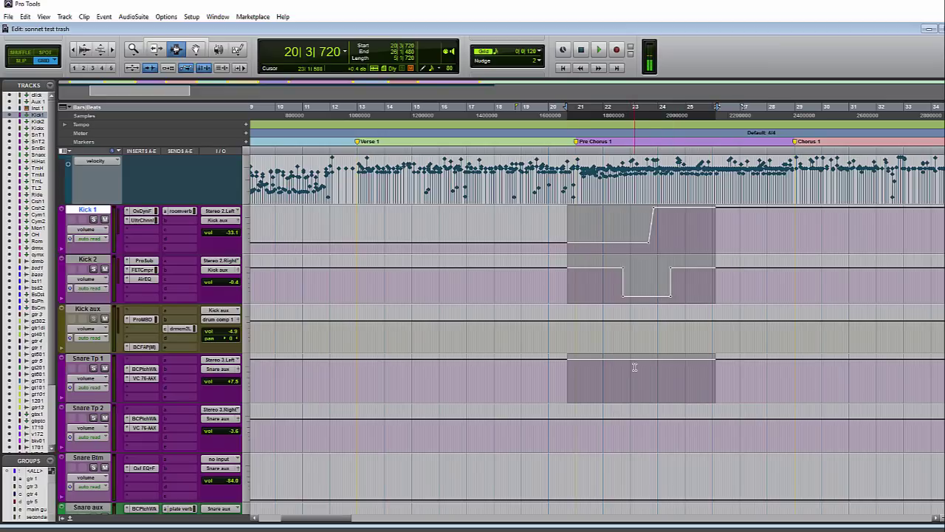
pyautogui.hotkey('ctrl', 'alt', 'shift', 'c')
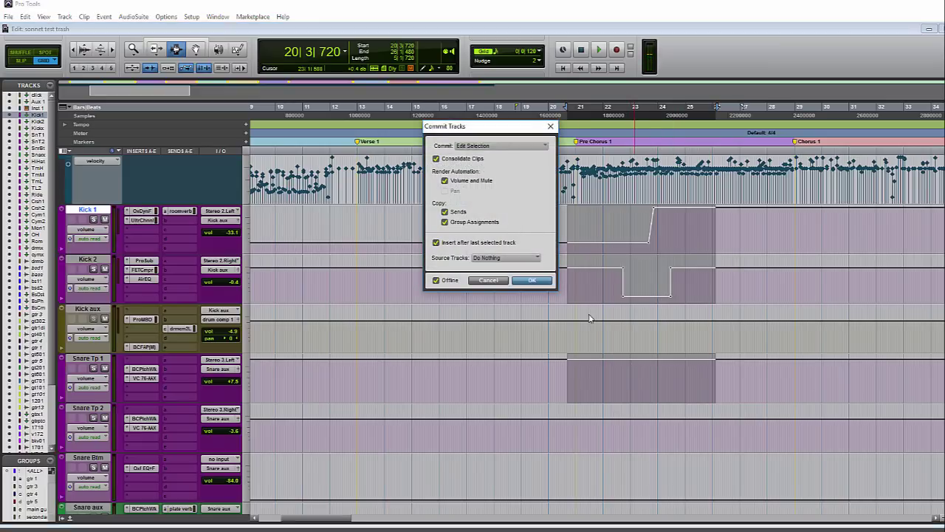
pyautogui.click(436, 243)
pyautogui.click(530, 281)
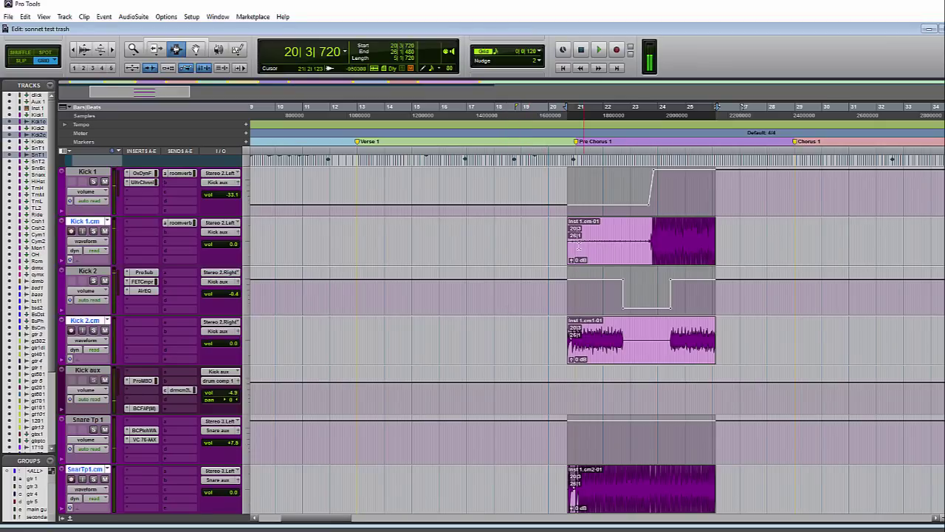
# - Place the insertion point in the Kick 2.cm and SnarTp1.cm clips
pyautogui.click(628, 330)
pyautogui.click(623, 483)
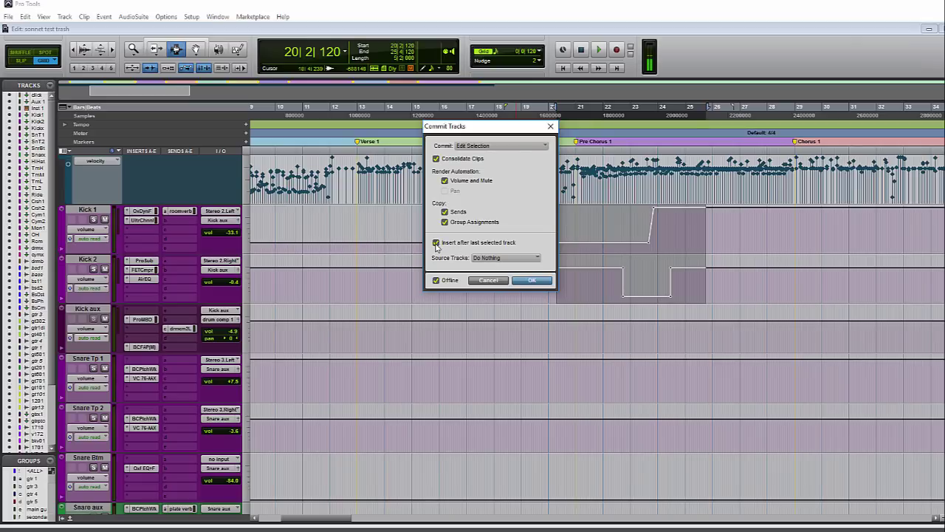
pyautogui.click(532, 280)
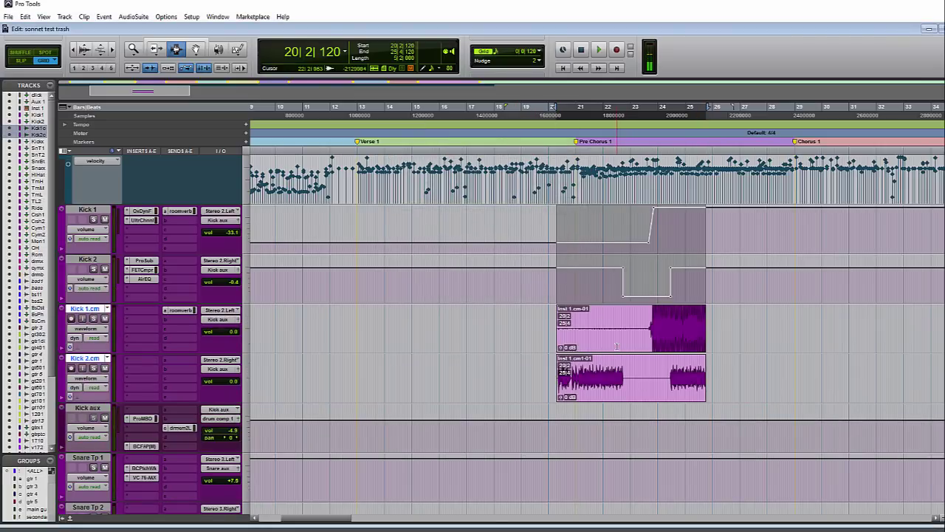
pyautogui.hotkey('ctrl', 'z')
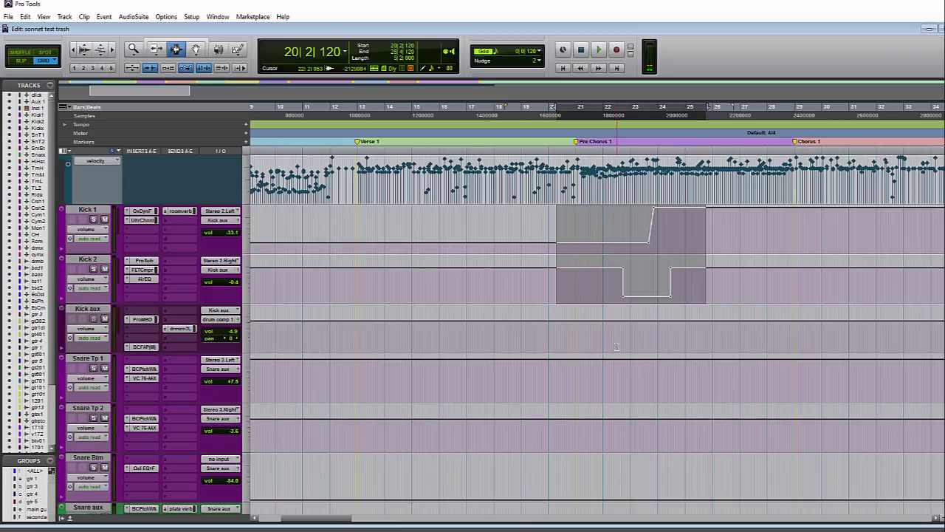
pyautogui.hotkey('alt', 'shift', 'c')
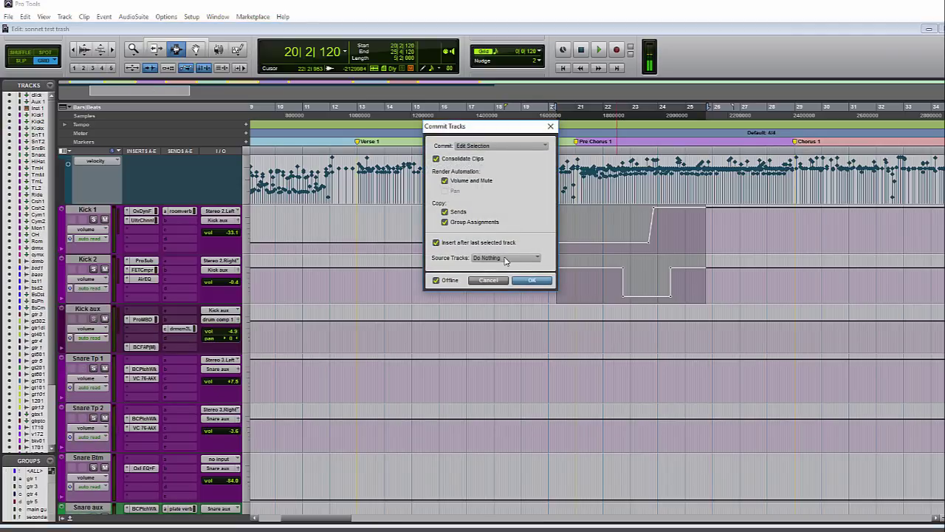
# - Set Source Tracks to Make Inactive and commit the Kick 1 and Kick 2 selection
pyautogui.click(506, 258)
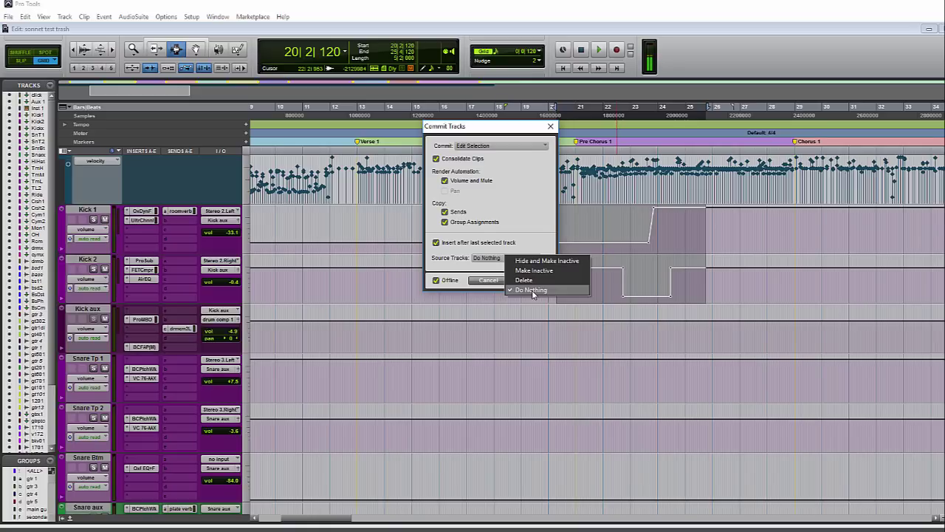
pyautogui.click(537, 276)
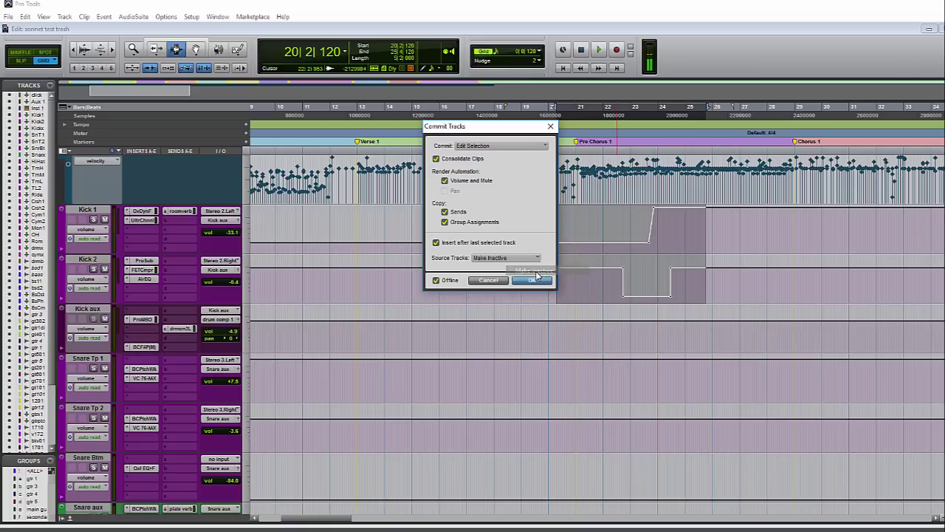
pyautogui.click(530, 281)
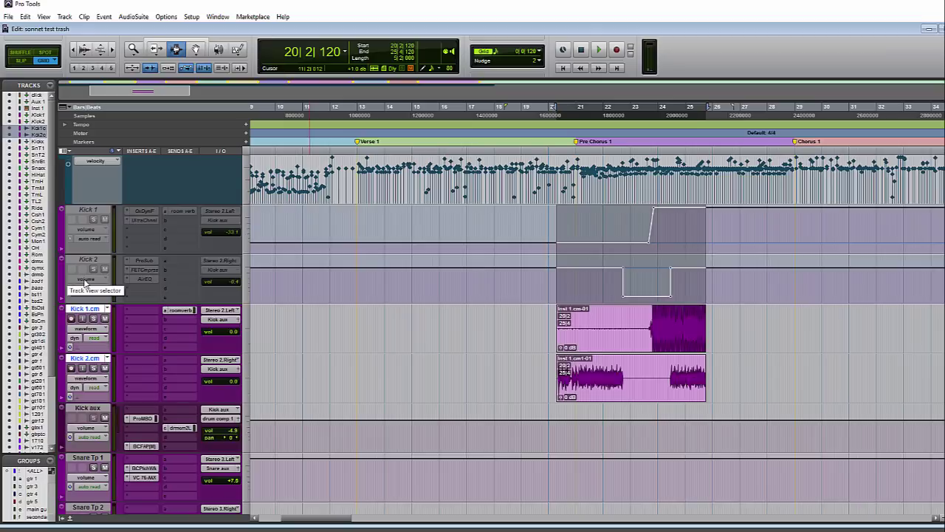
# - Undo the kick commit and reopen Commit Tracks, toggling Offline off and back on
pyautogui.hotkey('ctrl', 'z')
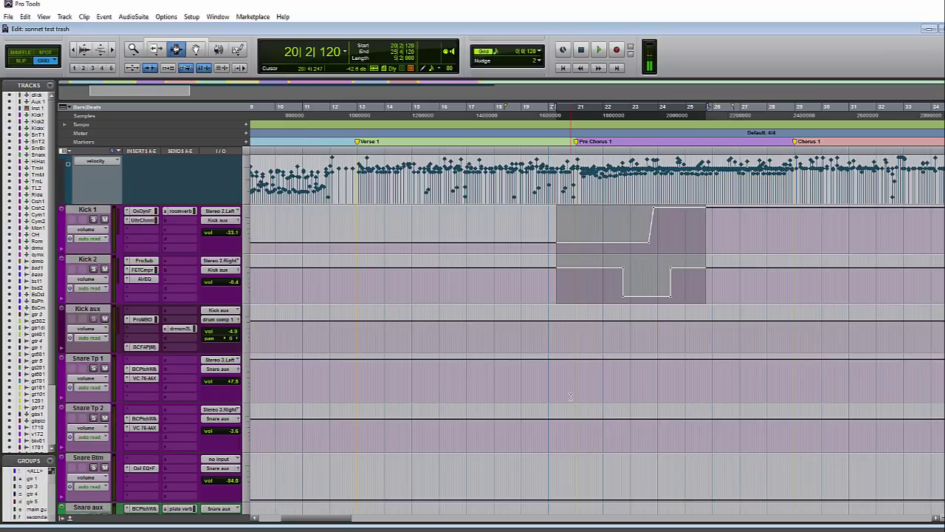
pyautogui.hotkey('alt', 'shift', 'c')
pyautogui.click(436, 280)
pyautogui.click(436, 280)
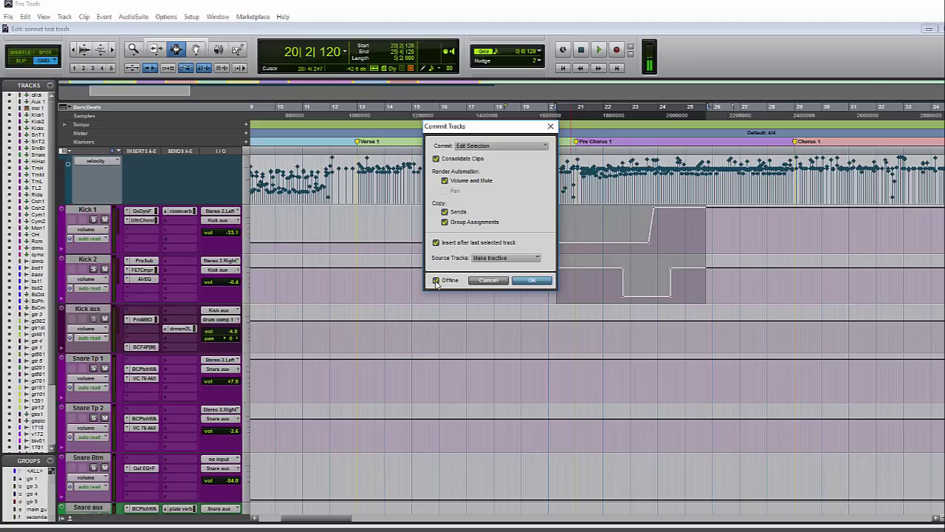
pyautogui.click(436, 281)
pyautogui.click(436, 281)
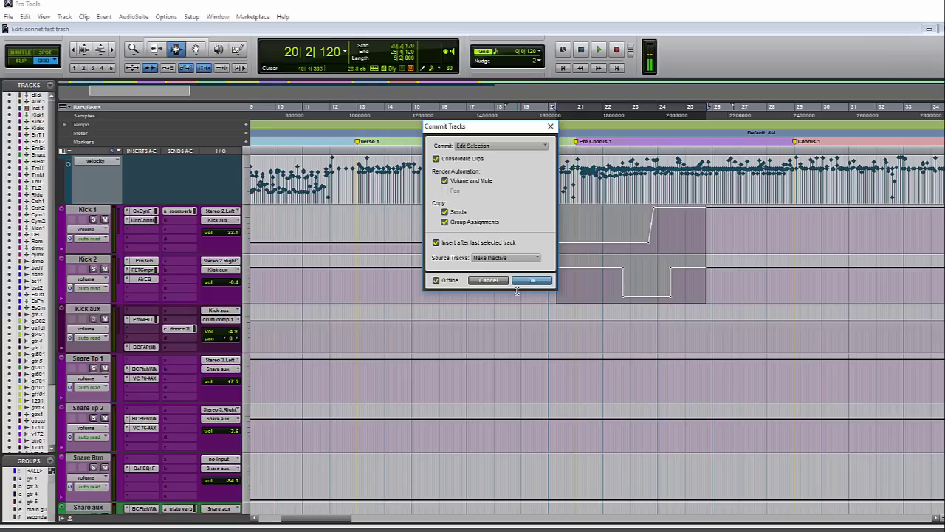